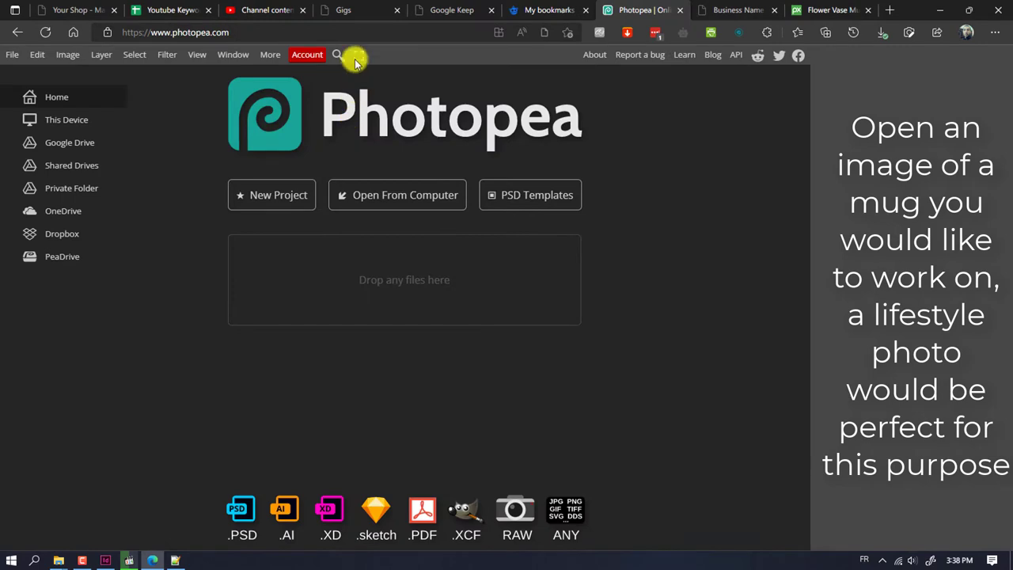
Step: Switch the editor to full screen and duplicate the Background layer of the mug photo
click(356, 56)
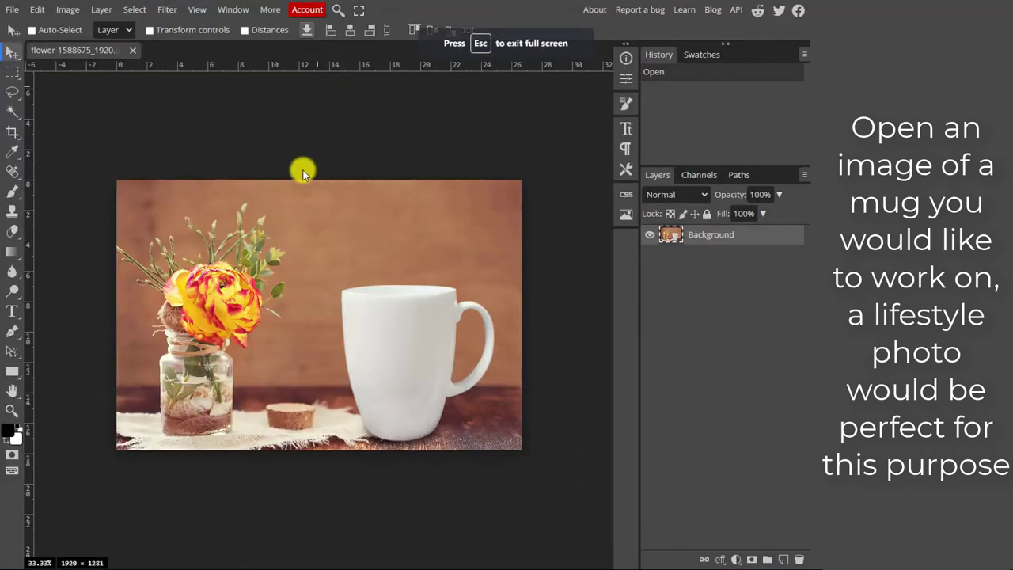
key(ctrl+plus)
key(ctrl+plus)
key(ctrl+plus)
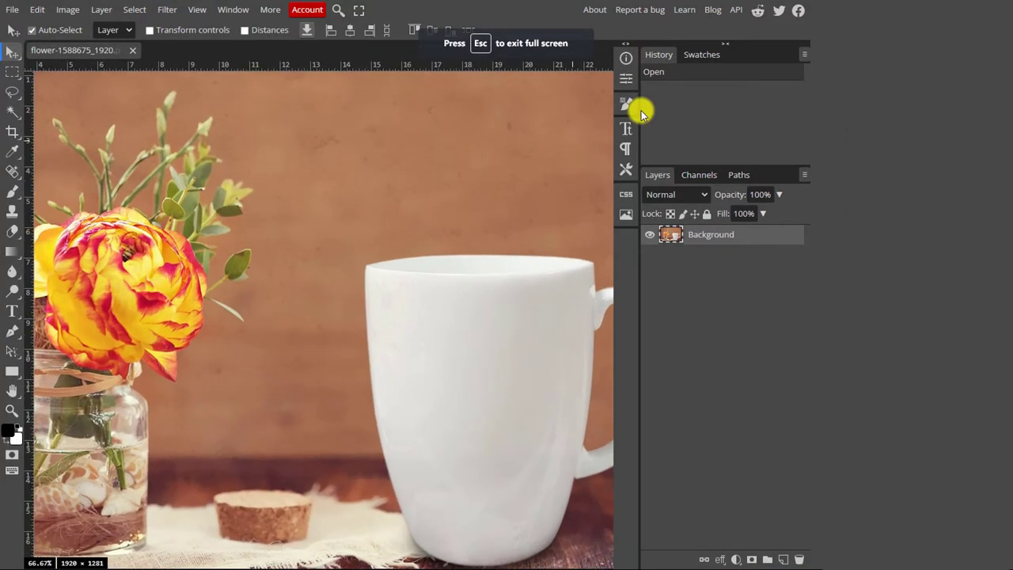
scroll(525, 178, down, 3)
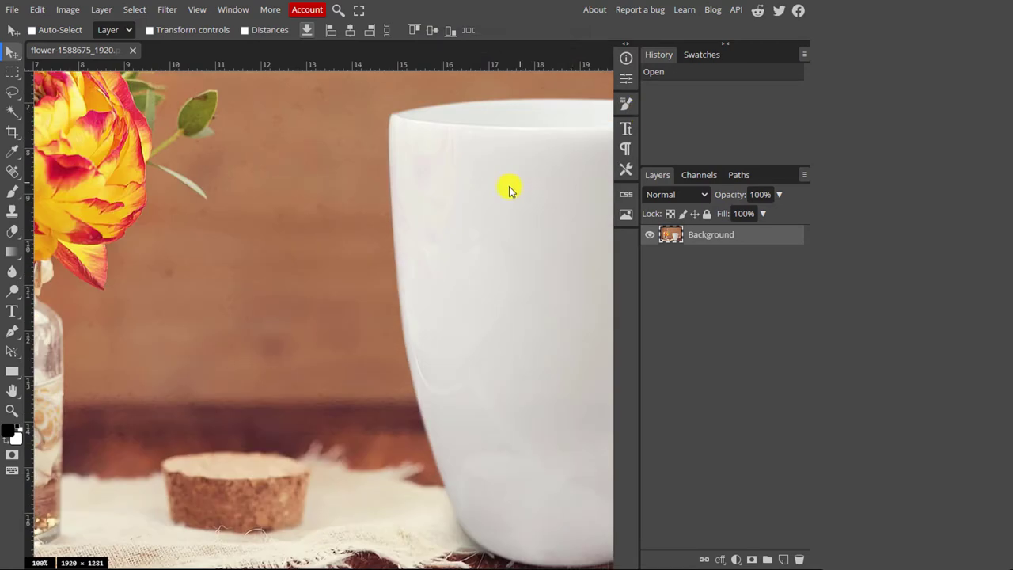
scroll(509, 190, down, 2)
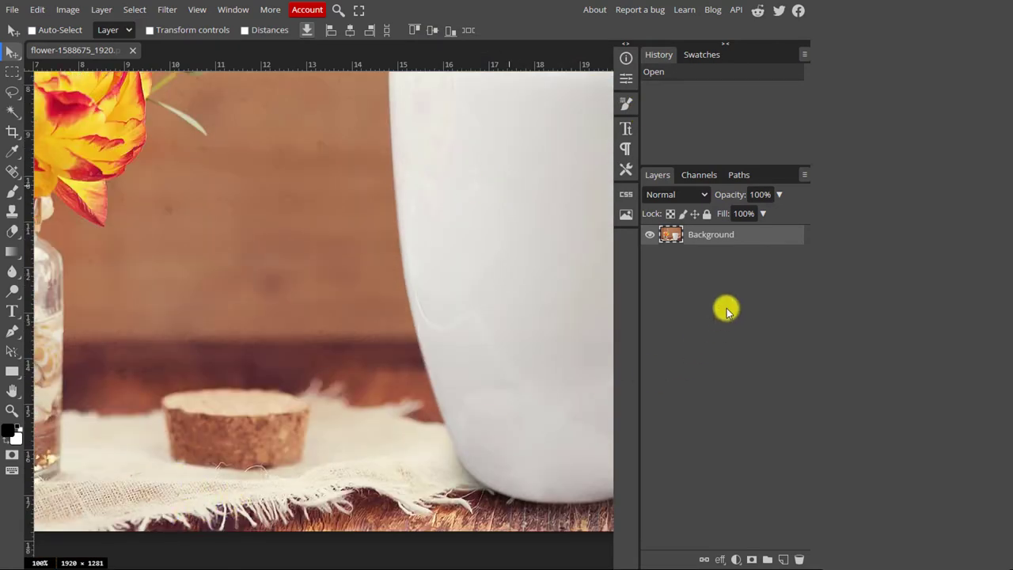
key(ctrl+j)
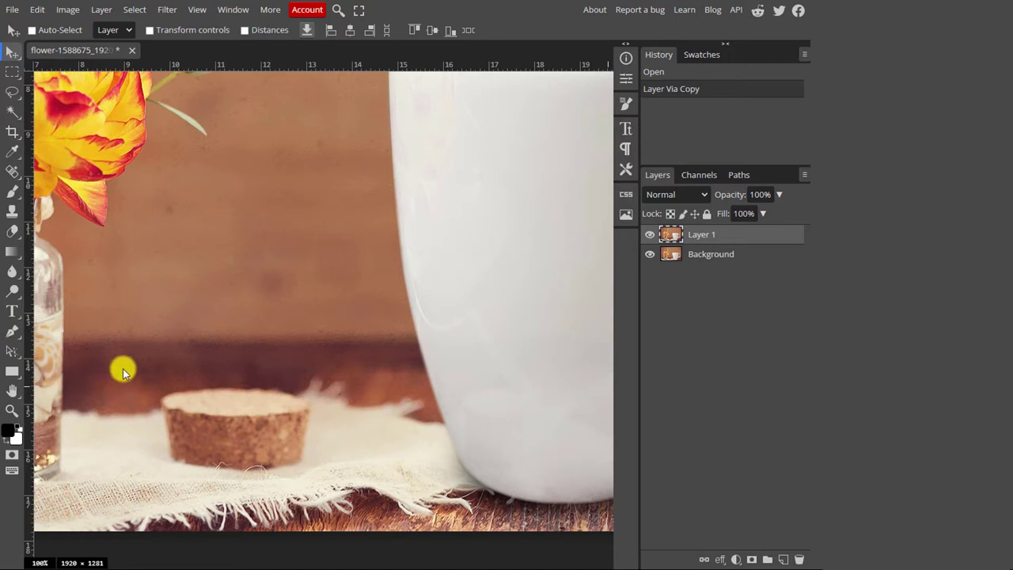
Step: Start a Pen tool shape at the mug's upper-left rim corner and curve its first segment down the left side
scroll(123, 371, down, 3)
scroll(121, 369, up, 5)
scroll(122, 369, right, 6)
scroll(177, 335, up, 1)
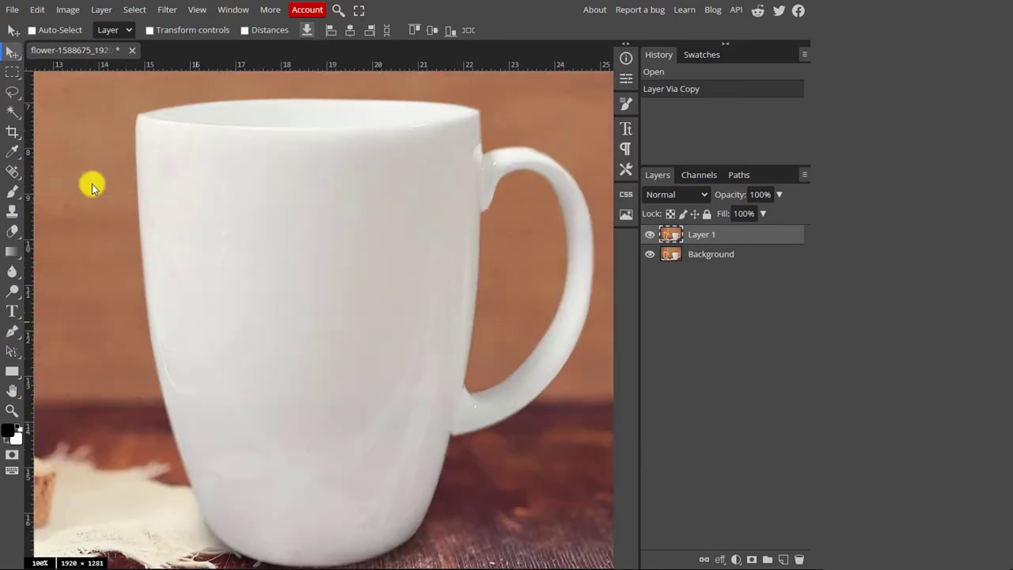
scroll(235, 251, up, 3)
scroll(235, 251, left, 2)
scroll(238, 255, up, 4)
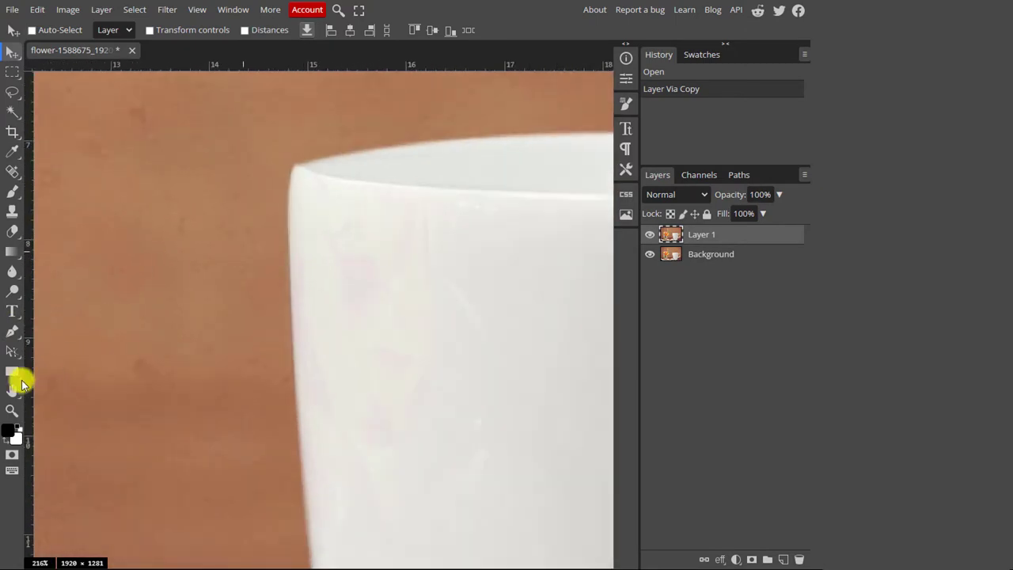
click(12, 331)
click(294, 164)
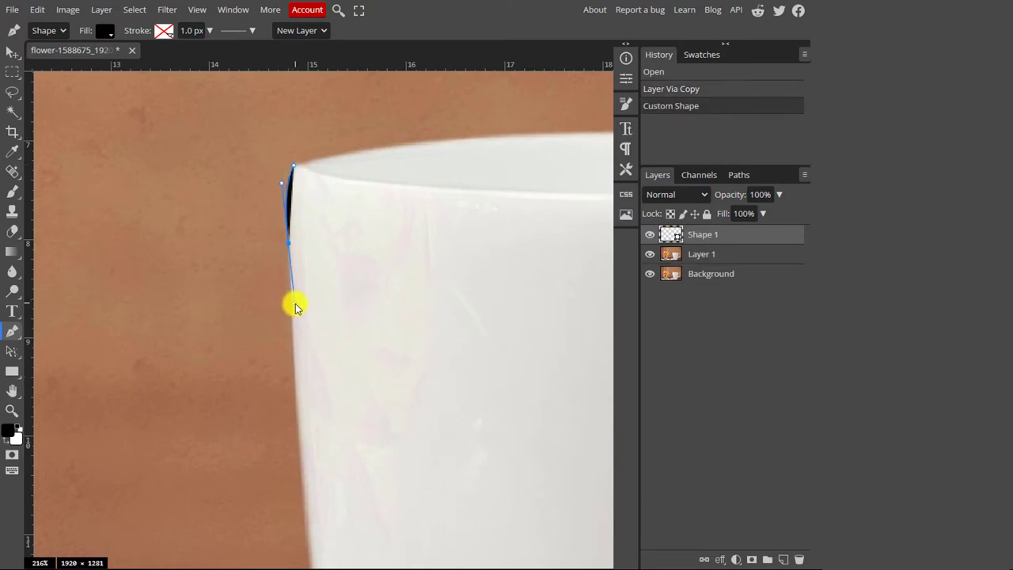
click(295, 303)
Step: Set the pen shape's fill to none and remove the outgoing handle of the last anchor point
click(117, 35)
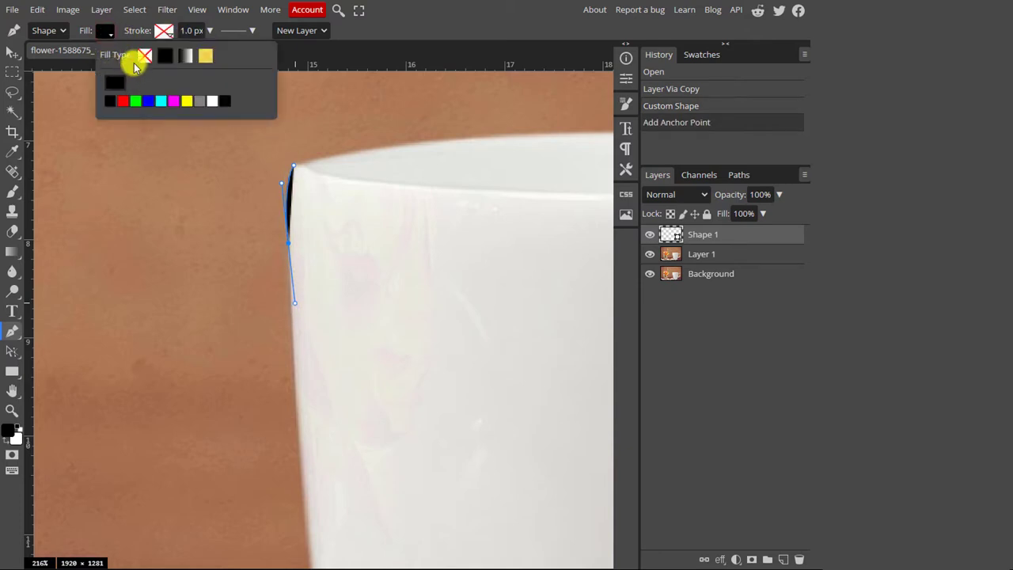
click(145, 56)
click(402, 24)
alt+click(286, 243)
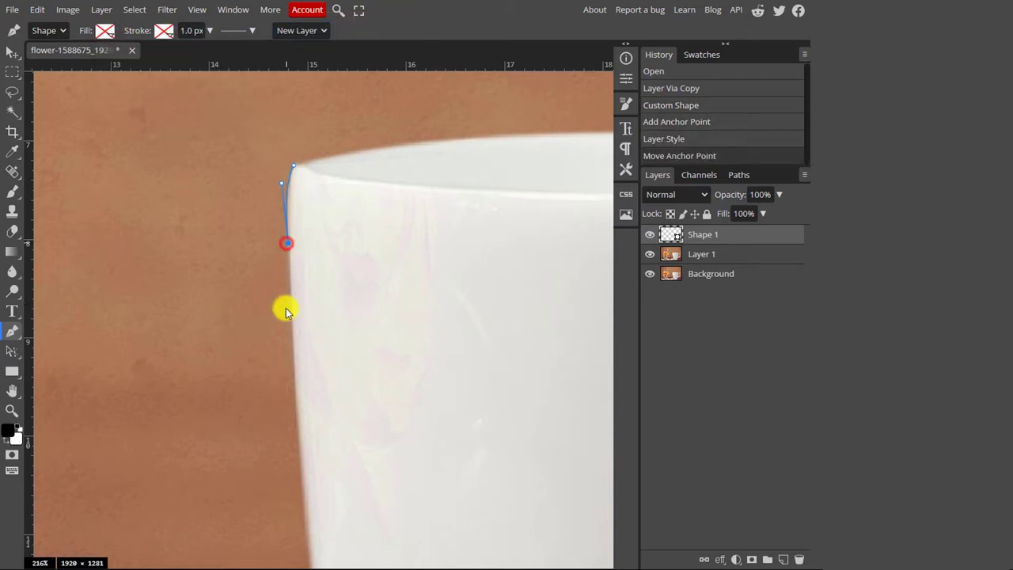
Step: Continue the pen path down the mug's left edge with a series of anchor points to the lower cloth area
click(294, 406)
scroll(298, 400, down, 2)
click(303, 382)
scroll(315, 385, down, 3)
click(314, 278)
click(325, 366)
scroll(328, 365, down, 2)
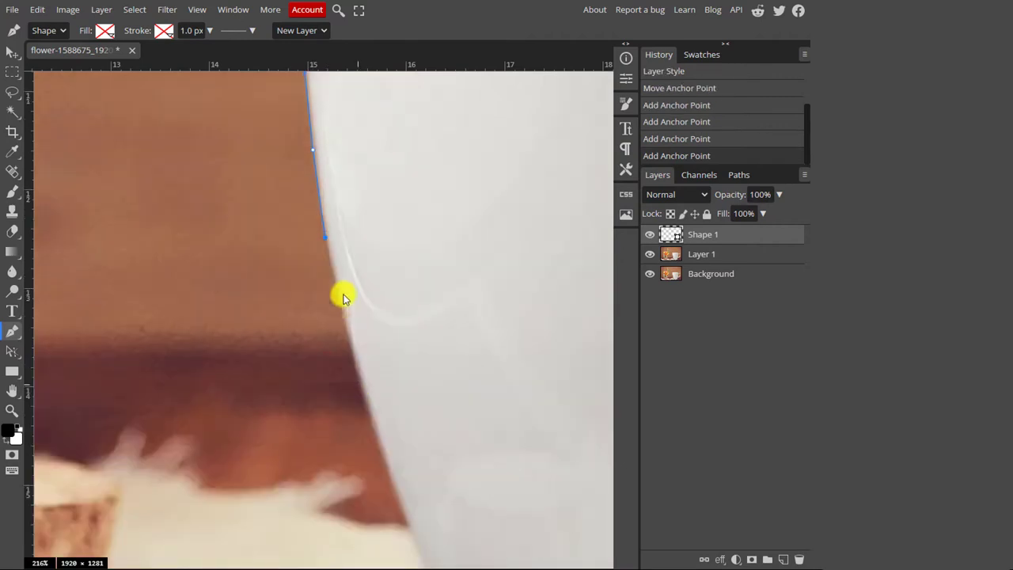
click(357, 358)
scroll(356, 358, down, 1)
click(375, 359)
scroll(376, 360, down, 2)
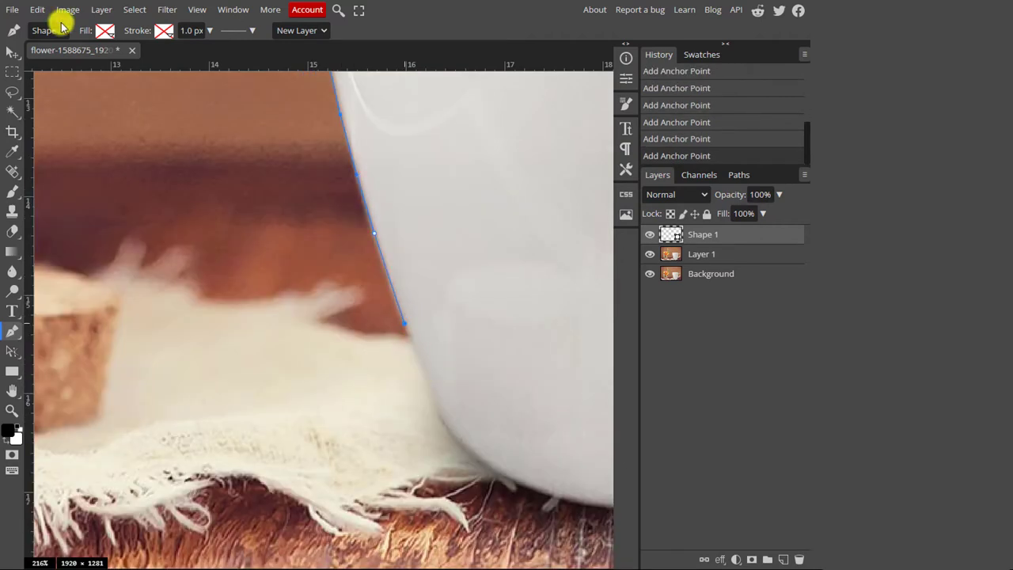
Step: Undo the last anchor point and retrace the mug's lower-left edge with a curved anchor at the start of the base
click(37, 10)
click(57, 28)
drag(417, 353, 406, 327)
drag(439, 411, 445, 427)
drag(445, 427, 439, 411)
scroll(439, 412, down, 2)
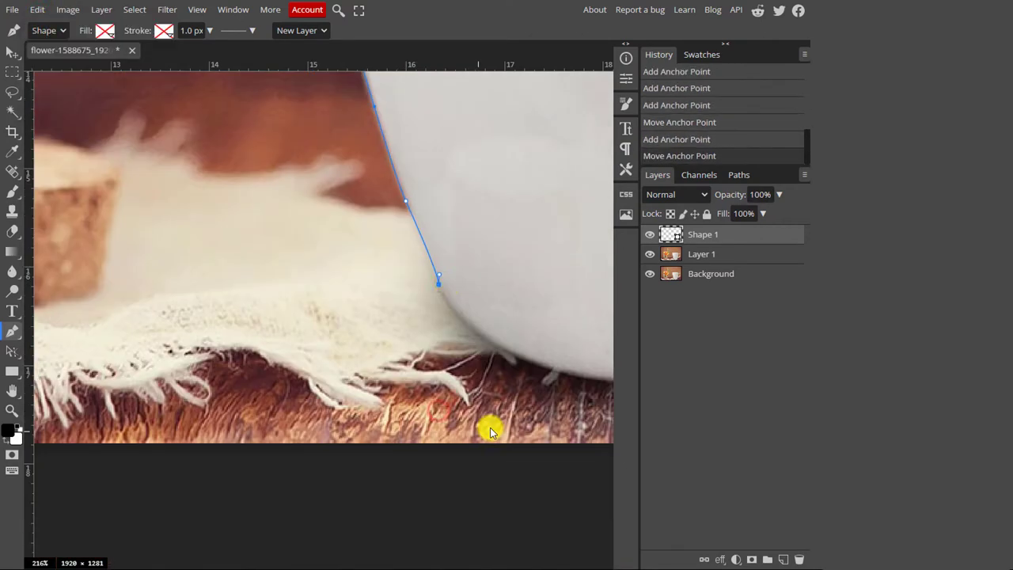
Step: Trace the mug's rounded base from left to right with curved pen anchors
drag(491, 341, 530, 362)
drag(531, 361, 492, 341)
scroll(491, 341, right, 3)
drag(363, 378, 414, 380)
drag(414, 380, 364, 378)
drag(529, 366, 594, 344)
scroll(536, 385, right, 3)
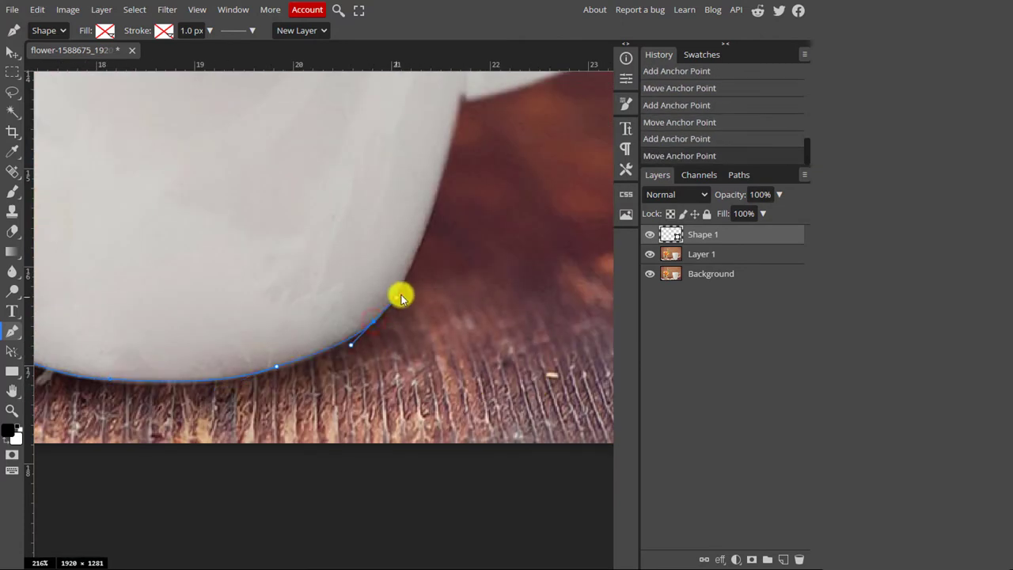
Step: Trace the mug's lower-right edge up to the lower handle joint, adjusting the anchors to fit the outline
drag(374, 322, 418, 238)
alt+click(405, 273)
scroll(430, 370, up, 2)
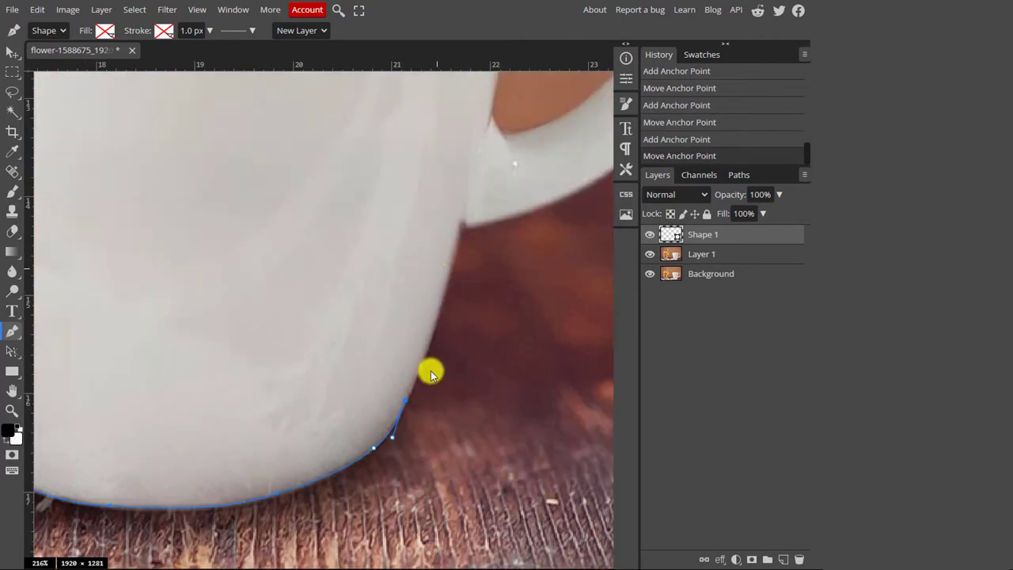
click(428, 347)
drag(406, 399, 406, 398)
click(427, 348)
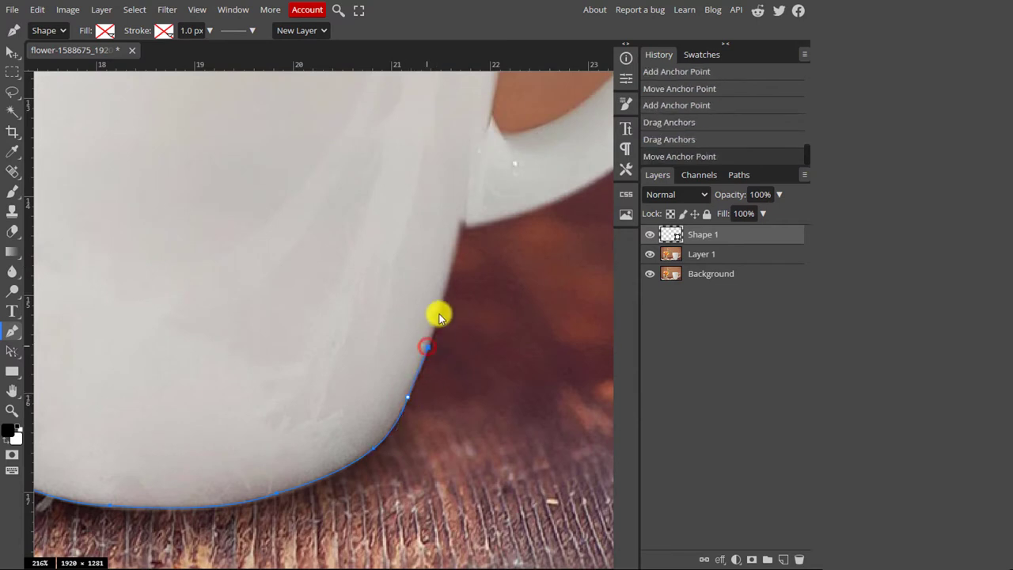
click(441, 287)
drag(441, 287, 446, 283)
click(461, 220)
scroll(475, 238, up, 2)
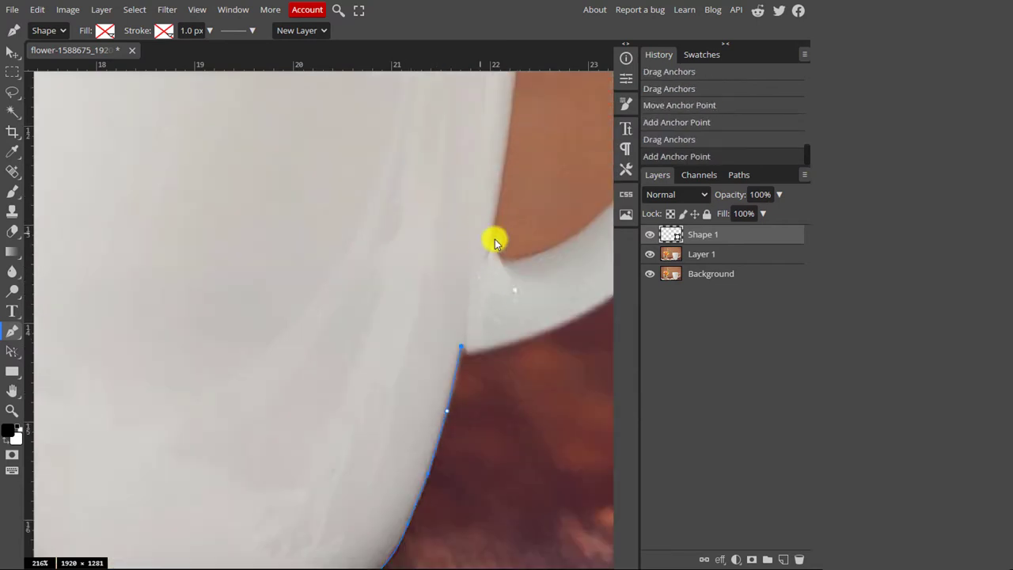
Step: Continue the path up the mug's right edge, cutting off the handle, to the upper-right rim corner
drag(491, 236, 518, 233)
scroll(507, 237, up, 3)
scroll(528, 184, up, 3)
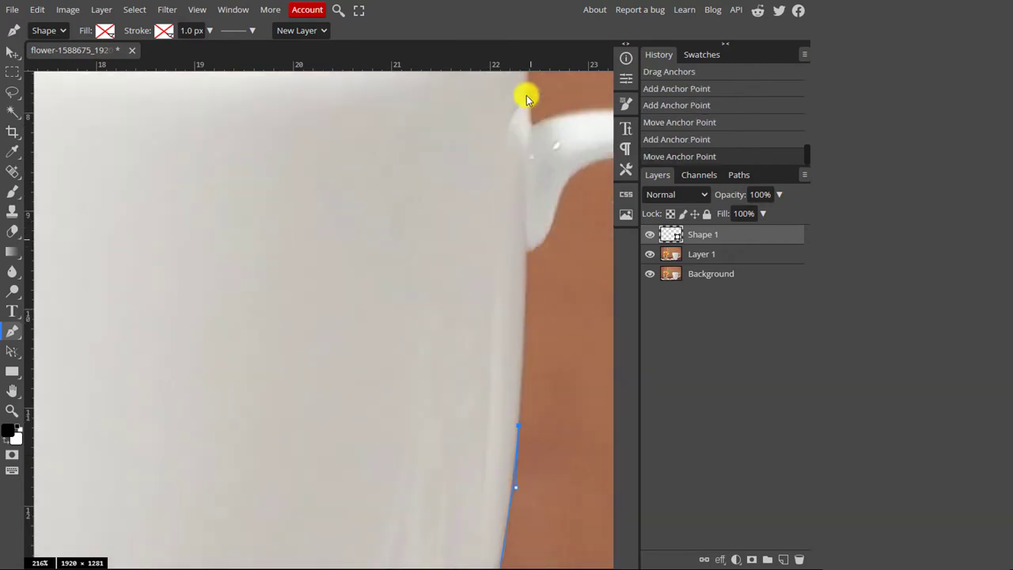
drag(526, 97, 537, 149)
scroll(526, 222, up, 3)
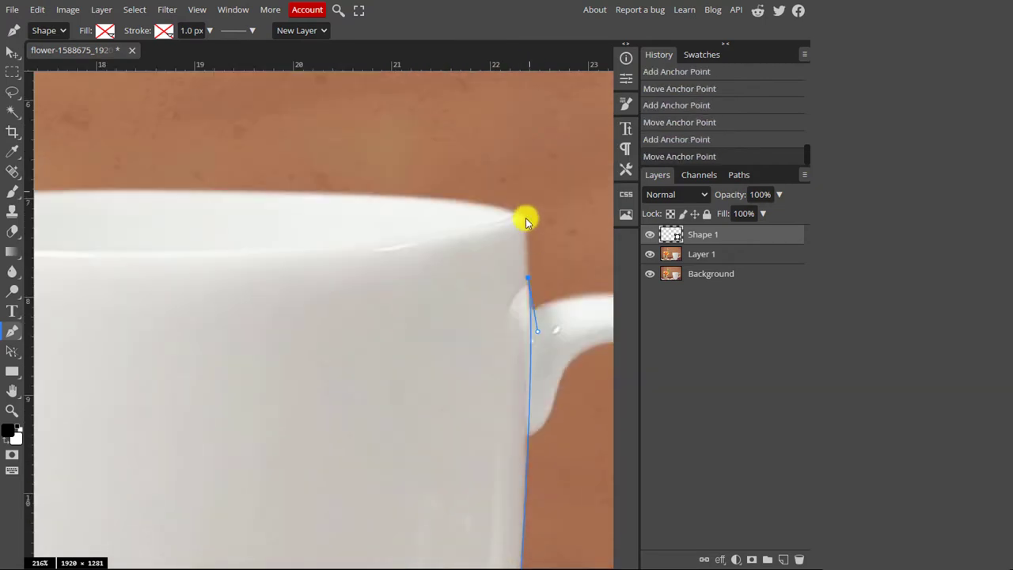
click(524, 218)
Step: Trace the front rim back to the left corner with curved anchors and close the path at its starting point
drag(279, 251, 155, 251)
alt+click(309, 248)
drag(92, 251, 42, 250)
scroll(122, 299, left, 4)
alt+click(345, 252)
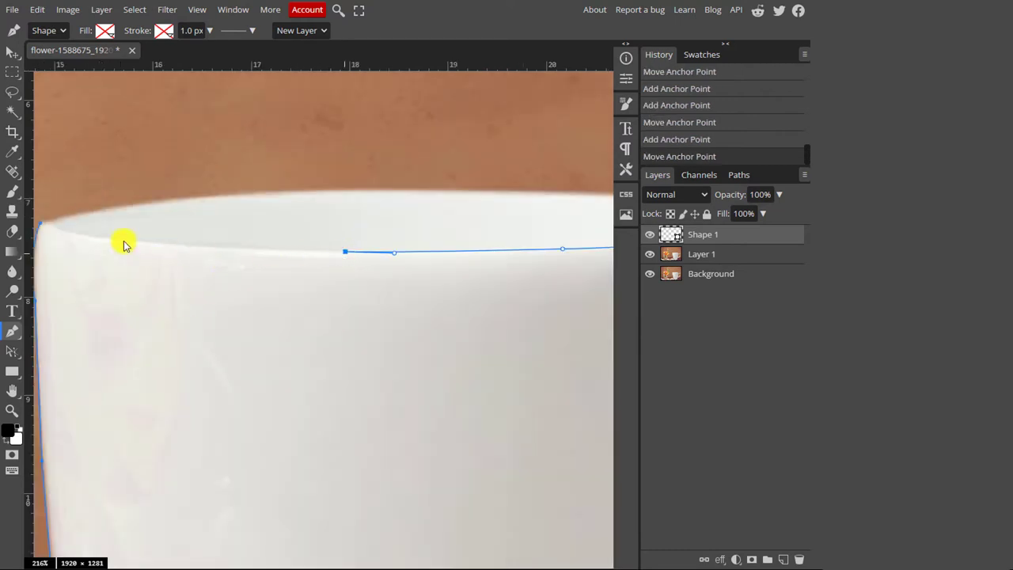
drag(122, 239, 90, 231)
alt+click(121, 239)
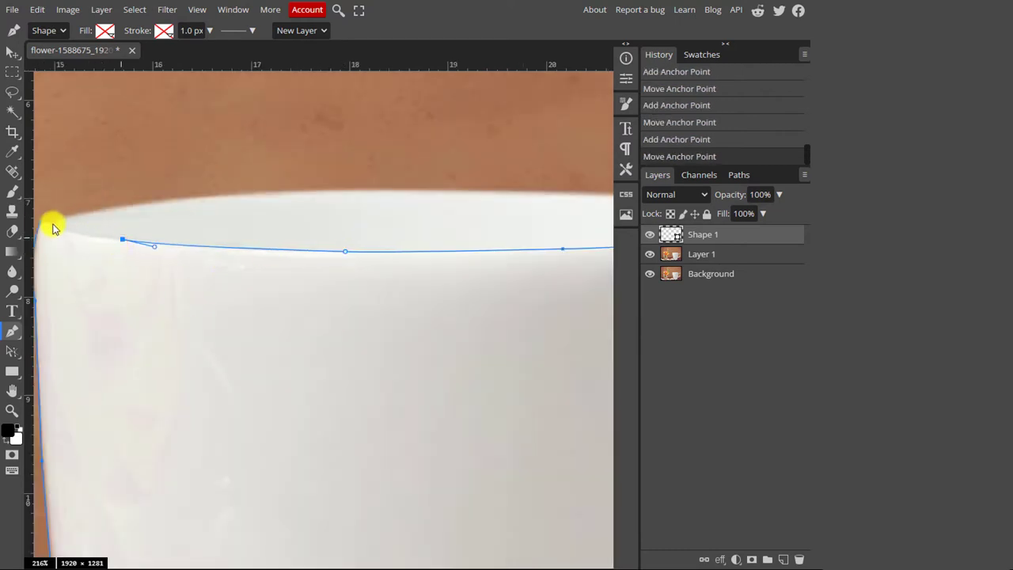
click(50, 217)
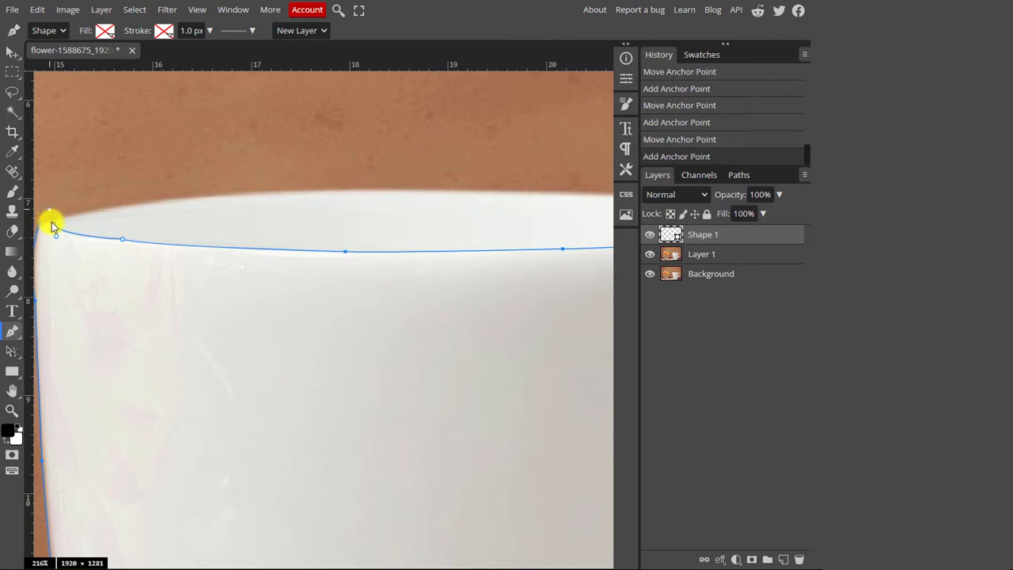
drag(53, 227, 44, 226)
click(41, 226)
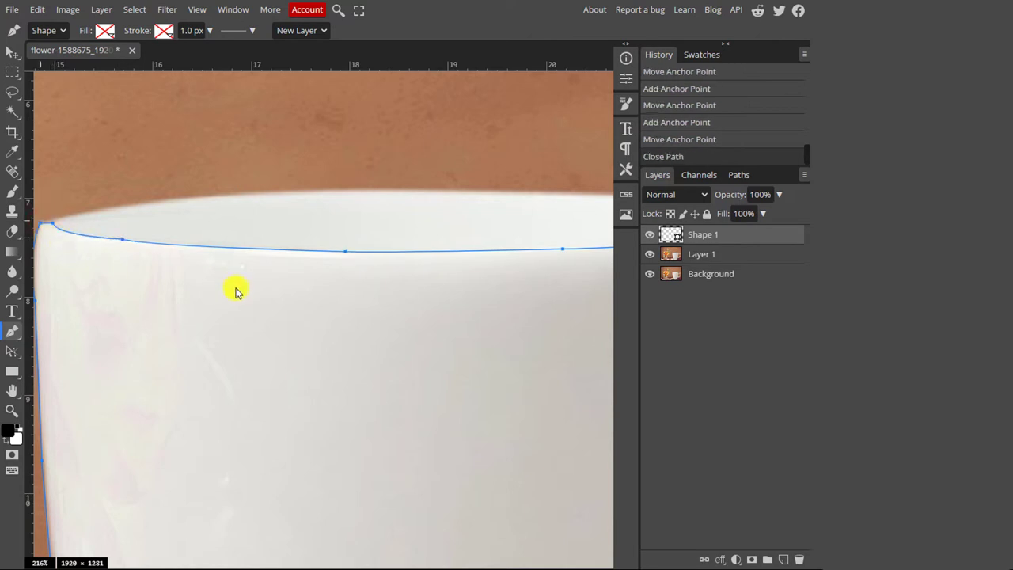
Step: Convert the closed mug path into a new anti-aliased selection
key(ctrl+0)
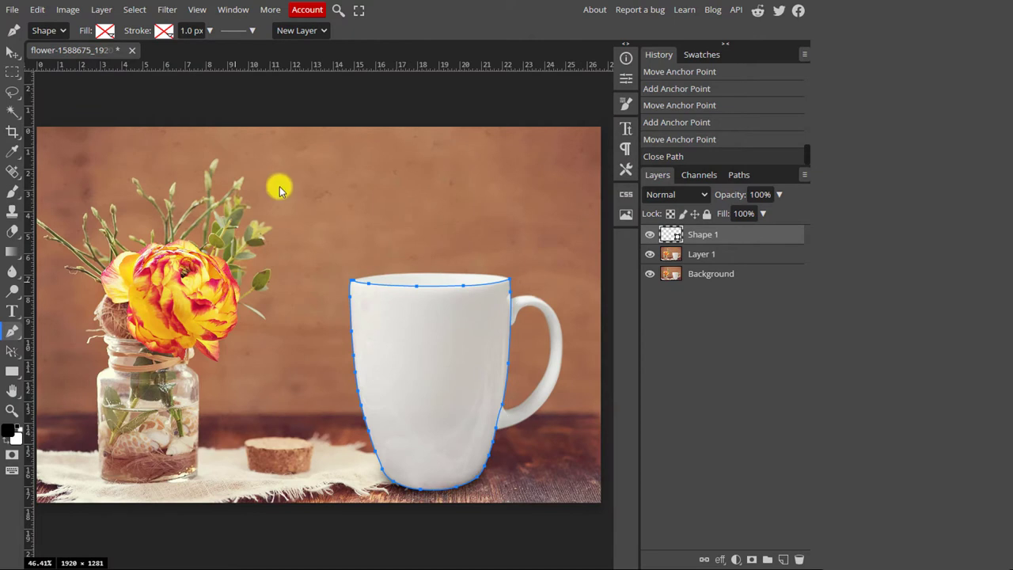
right_click(488, 290)
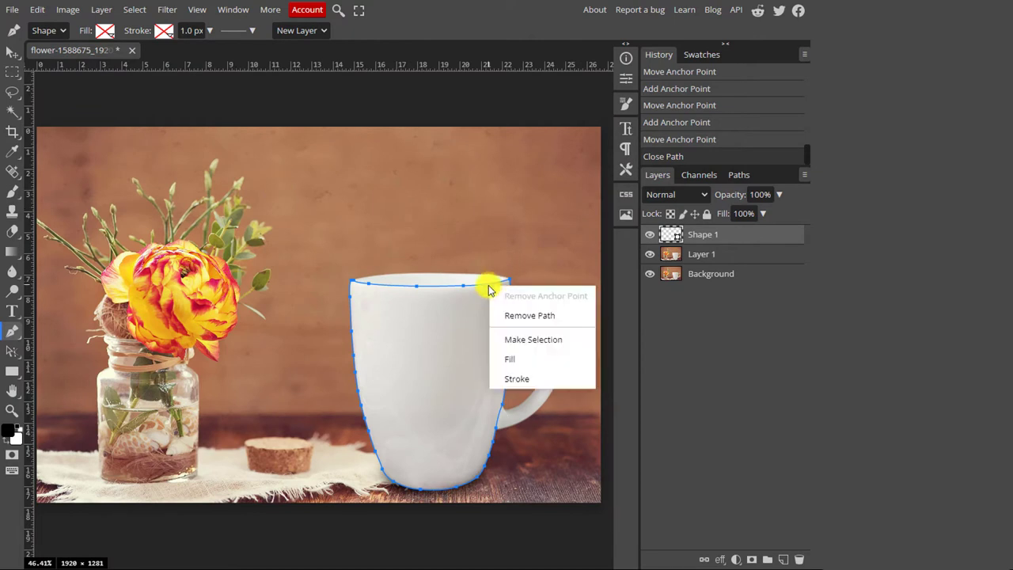
click(538, 339)
click(172, 169)
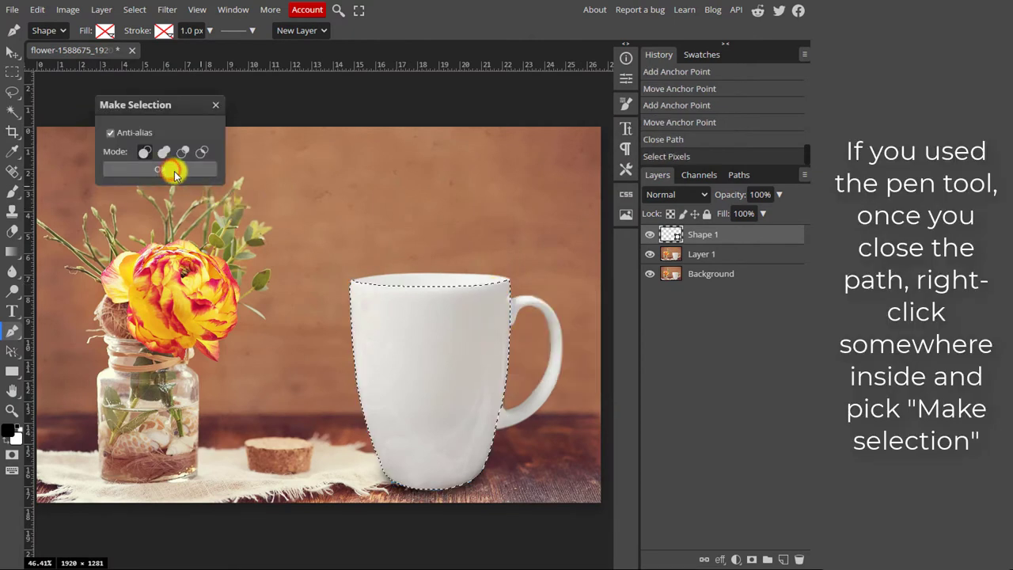
Step: Add a layer mask to Layer 1 from the mug selection and delete the Shape 1 layer
click(704, 260)
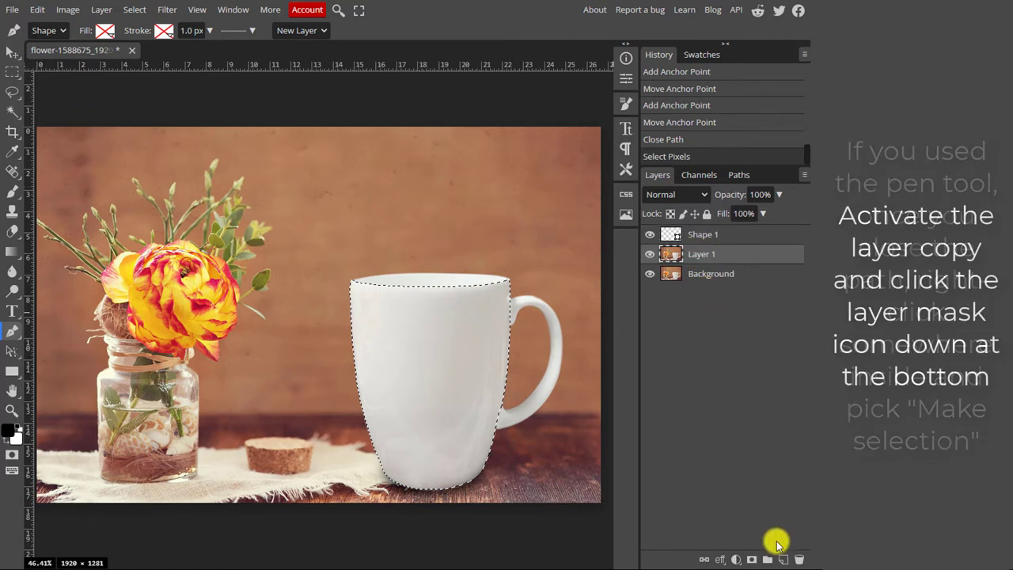
click(751, 558)
click(697, 237)
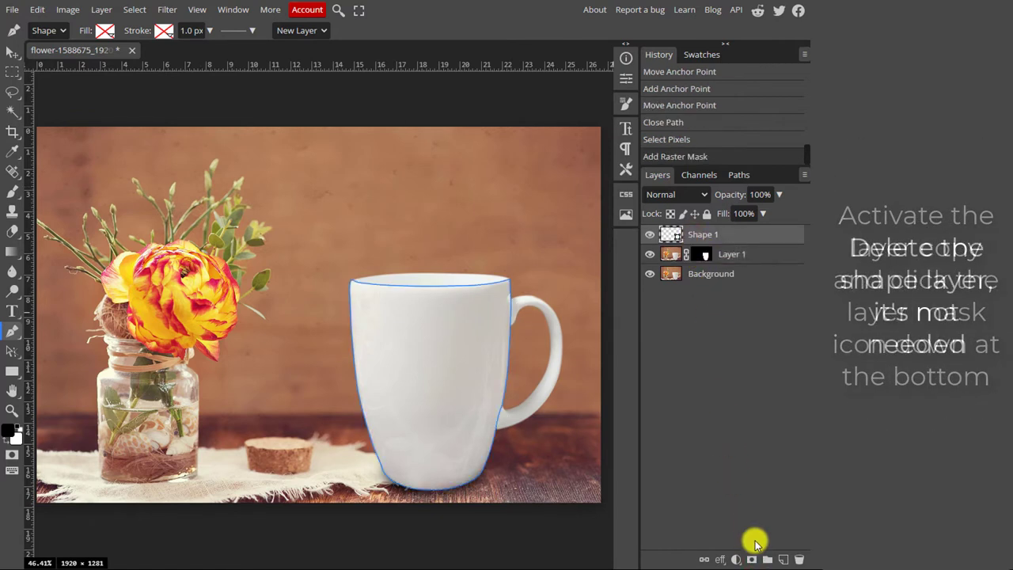
click(799, 559)
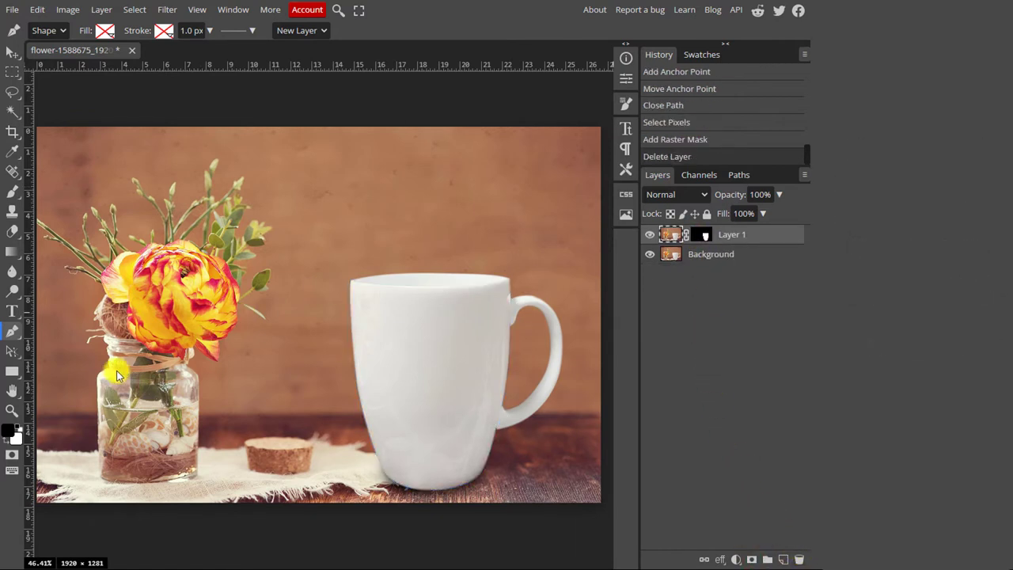
Step: Draw a gray-filled rectangle in Shape mode with the Rectangle tool, covering the mug body from rim to base
click(12, 371)
click(240, 330)
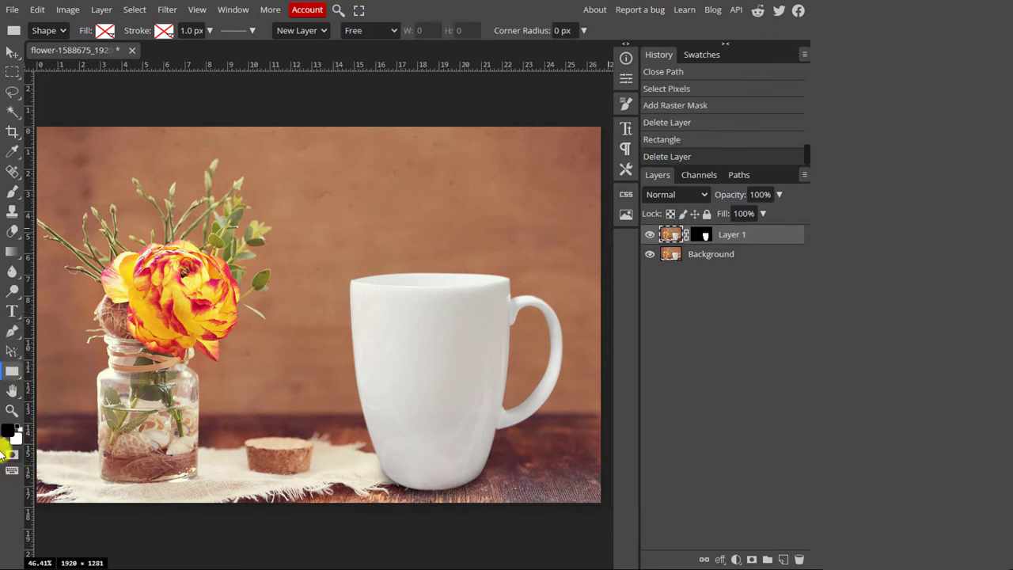
click(49, 32)
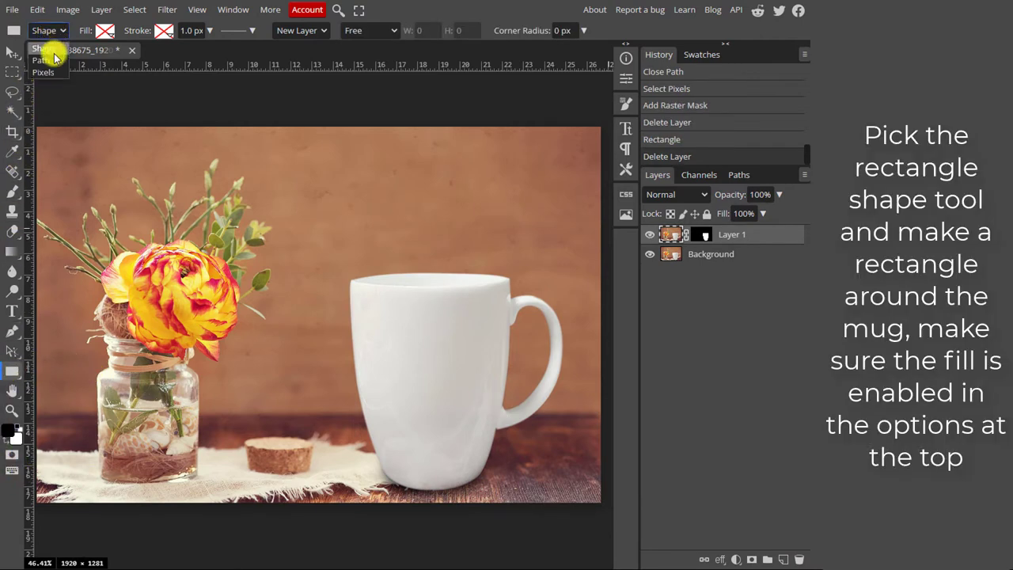
click(50, 51)
click(105, 31)
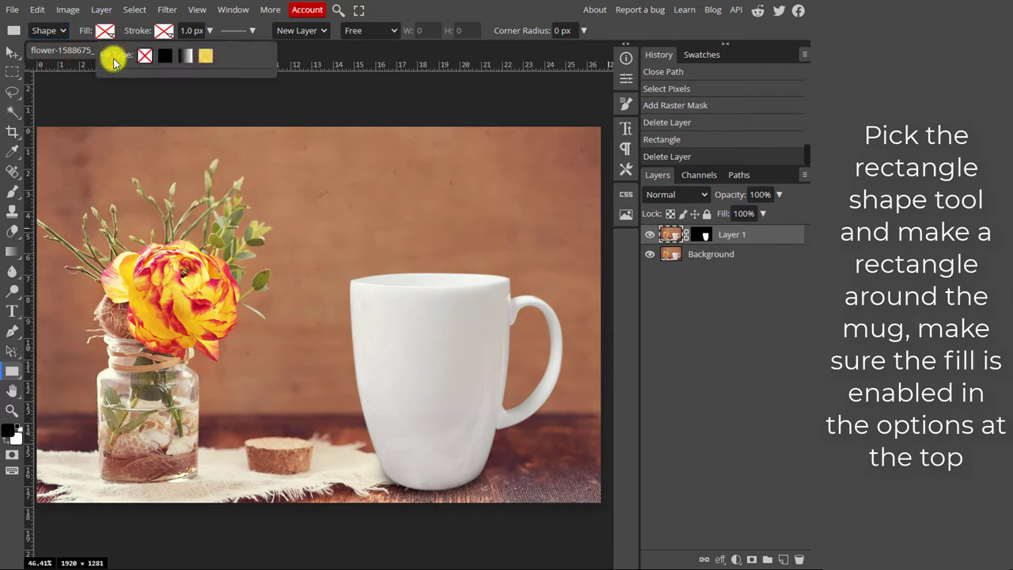
click(169, 57)
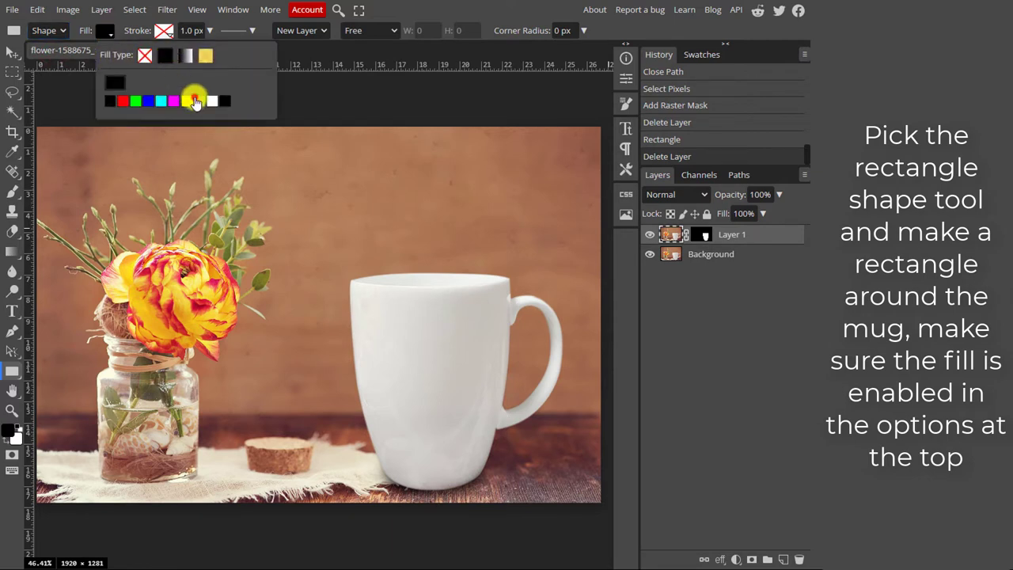
click(195, 101)
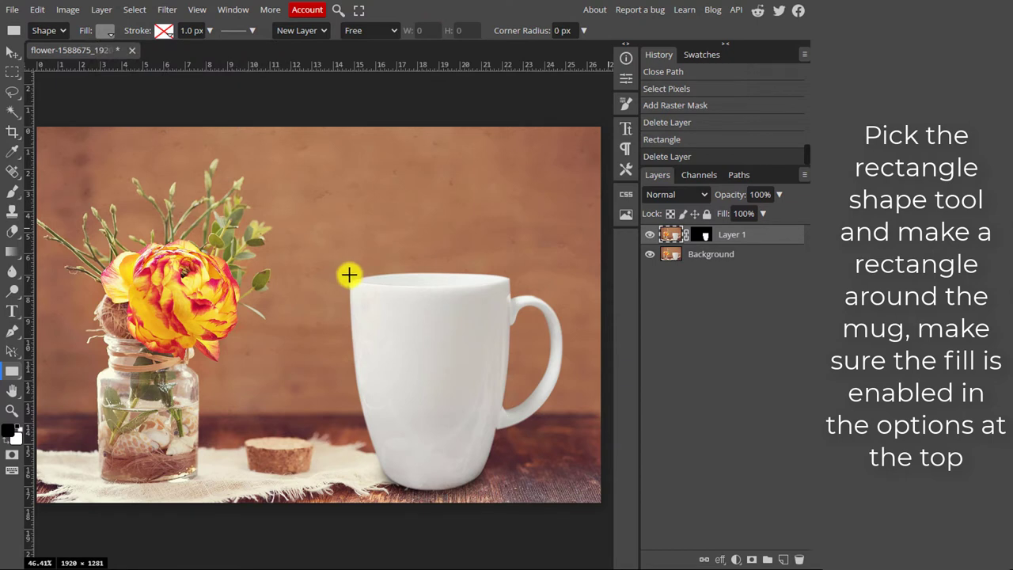
drag(349, 278, 511, 491)
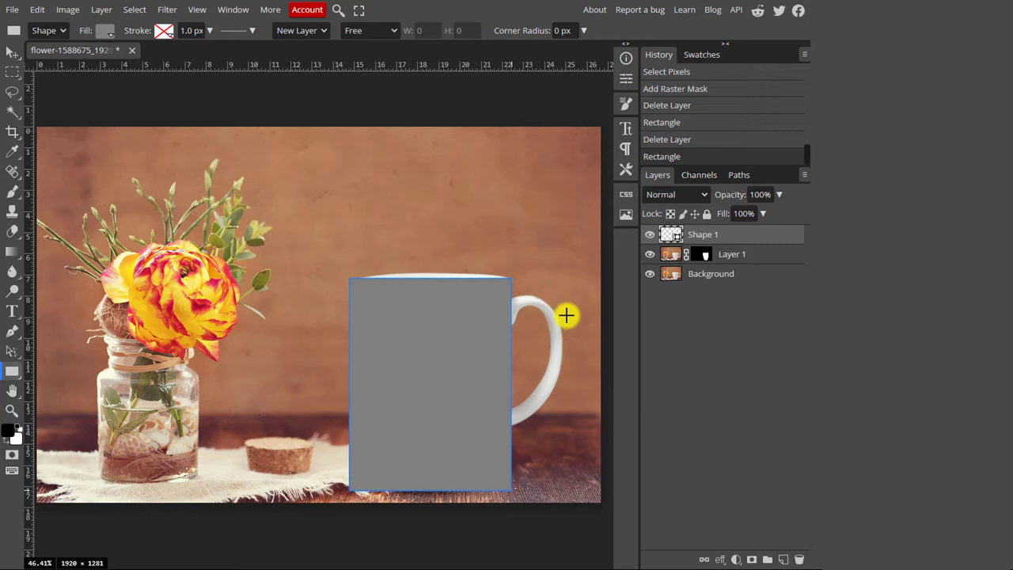
Step: Convert the Shape 1 layer to a smart object and lower its opacity to 49%
right_click(709, 236)
click(685, 335)
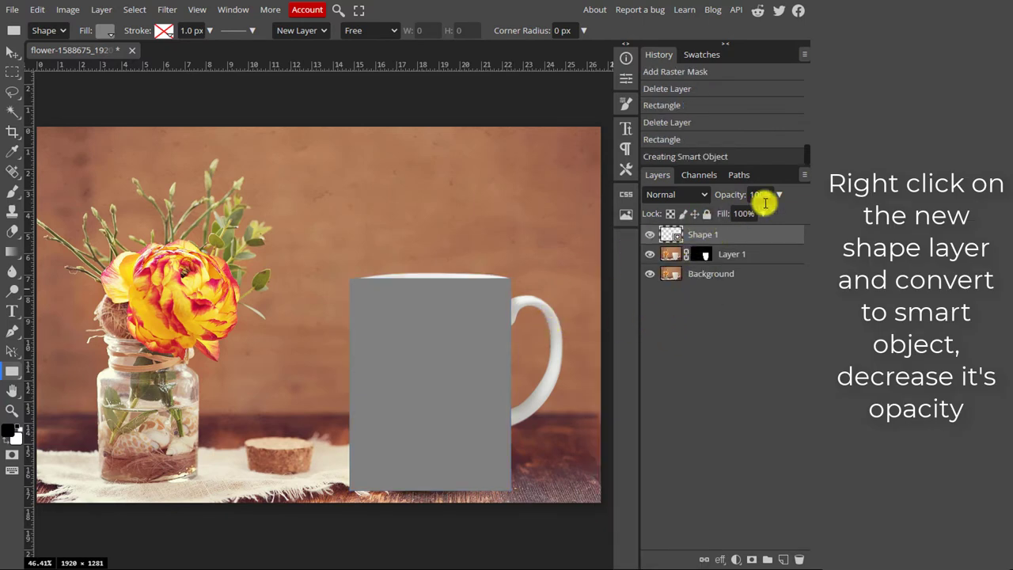
click(783, 197)
drag(778, 212, 753, 215)
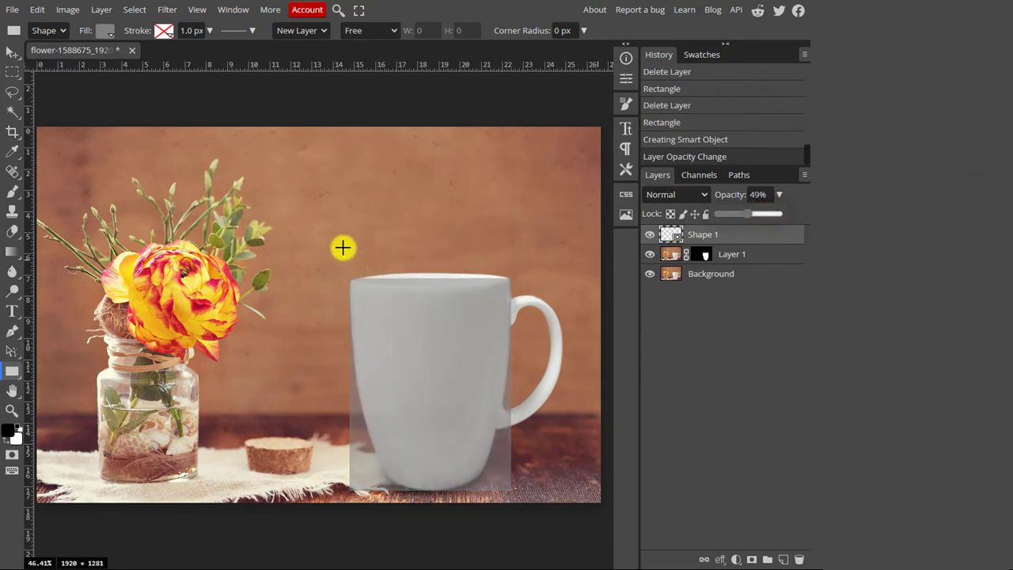
Step: Start a free transform warp on Shape 1 and fit its top-left corner and top edge to the mug's front rim
click(52, 12)
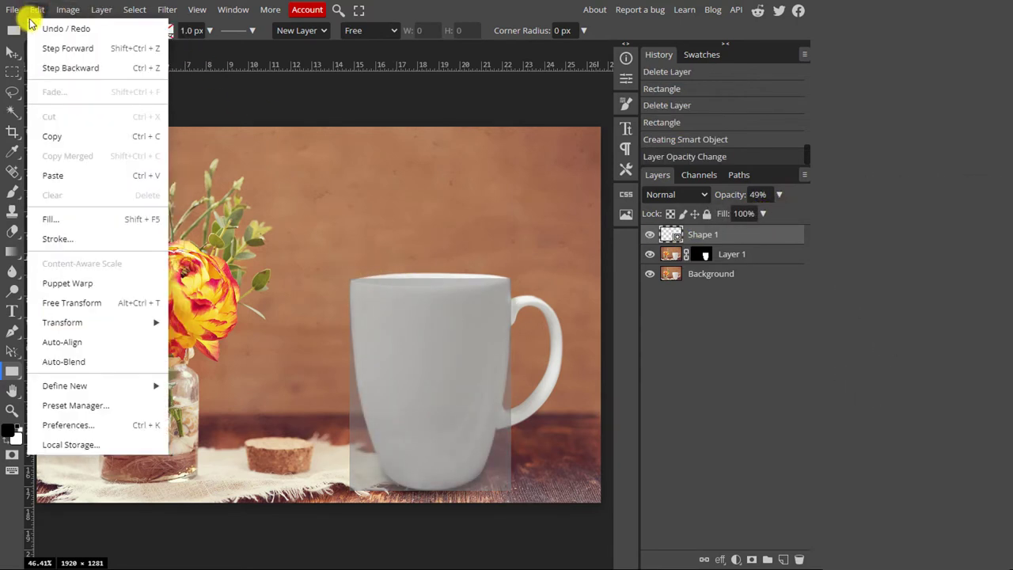
click(45, 304)
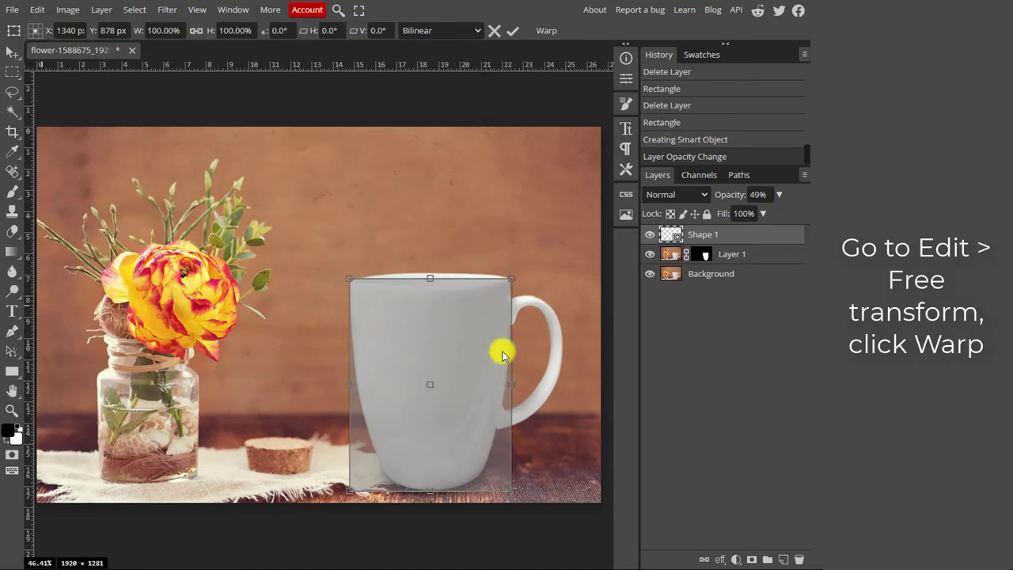
key(ctrl+plus)
key(ctrl+plus)
key(ctrl+plus)
key(ctrl+plus)
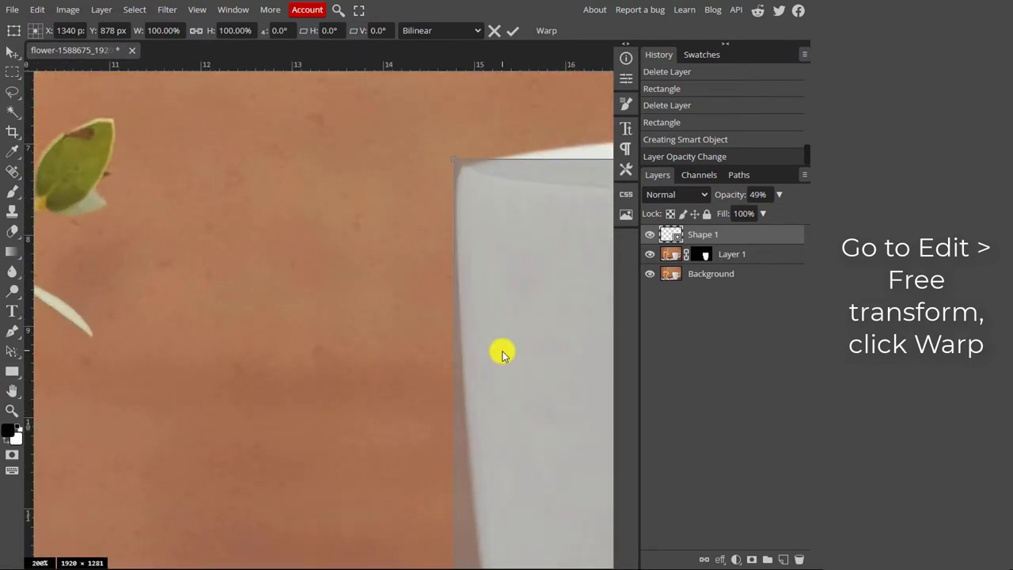
scroll(243, 444, right, 5)
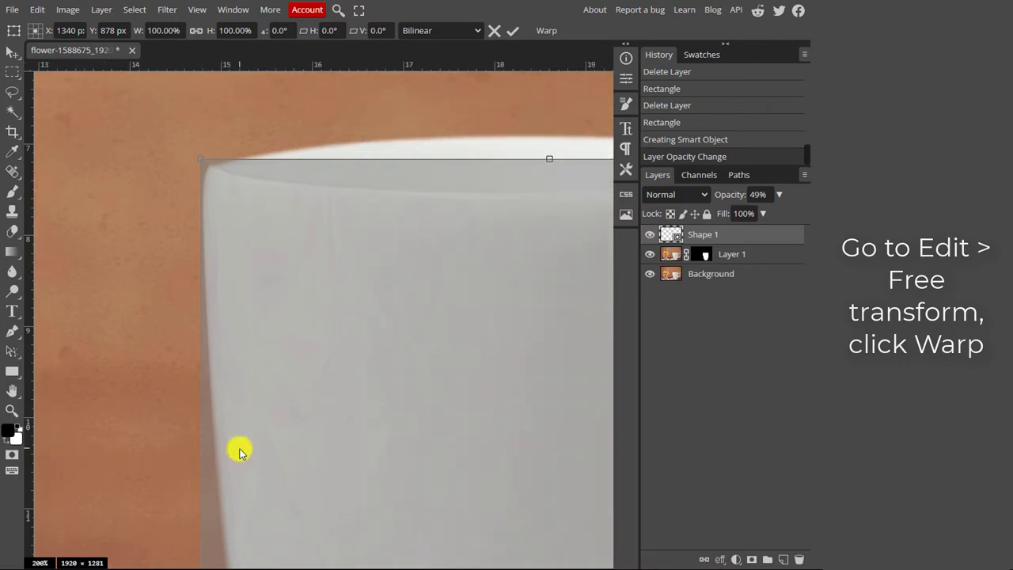
click(546, 30)
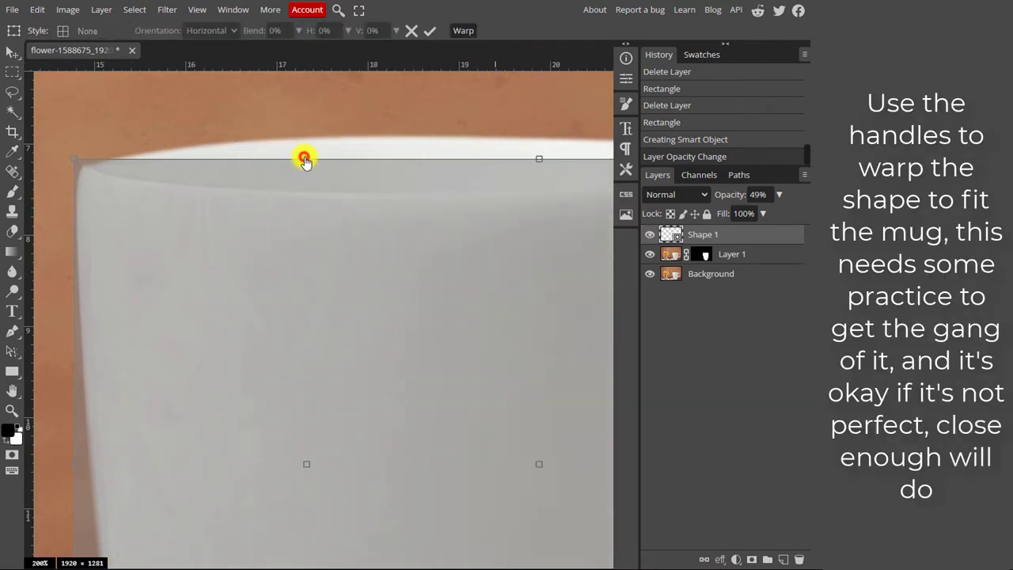
drag(303, 162, 266, 235)
drag(76, 159, 80, 165)
Step: Bow the upper part of the warp's left edge outward and fine-tune the rim curve near the left corner
scroll(129, 333, up, 1)
scroll(129, 333, down, 2)
scroll(129, 333, left, 2)
scroll(129, 334, up, 2)
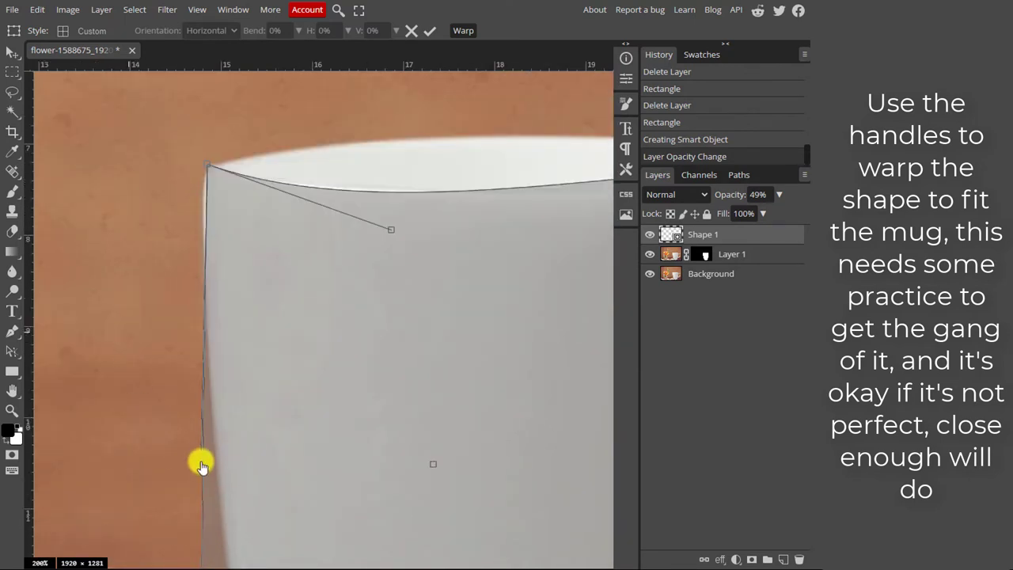
drag(199, 461, 174, 364)
scroll(364, 432, right, 2)
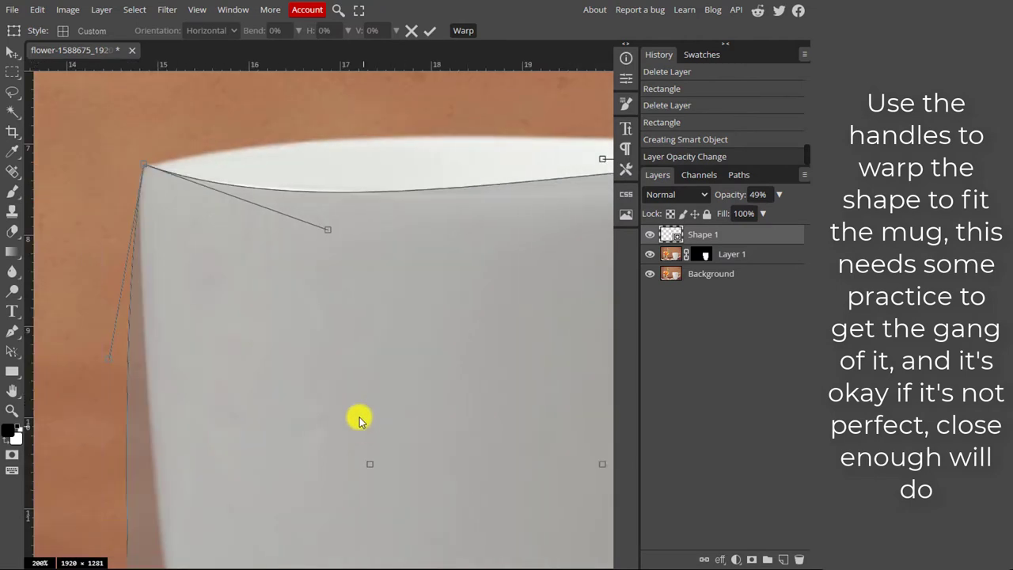
drag(328, 230, 330, 224)
Step: Balance the warp's top edge curve along the front rim and place its top-right corner on the mug's rim
scroll(389, 326, up, 2)
scroll(411, 315, right, 8)
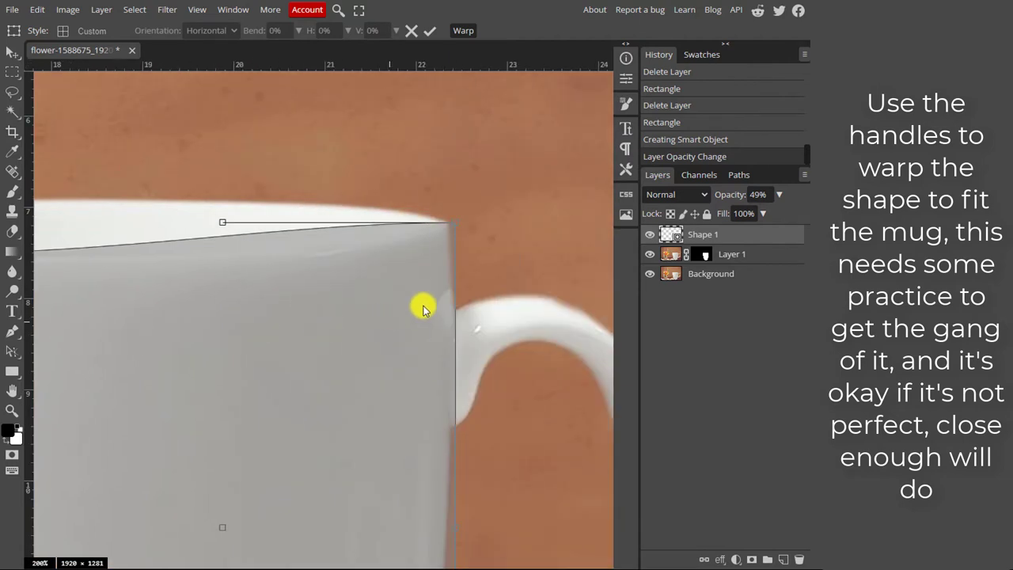
drag(222, 222, 360, 280)
scroll(265, 371, left, 8)
drag(260, 282, 124, 282)
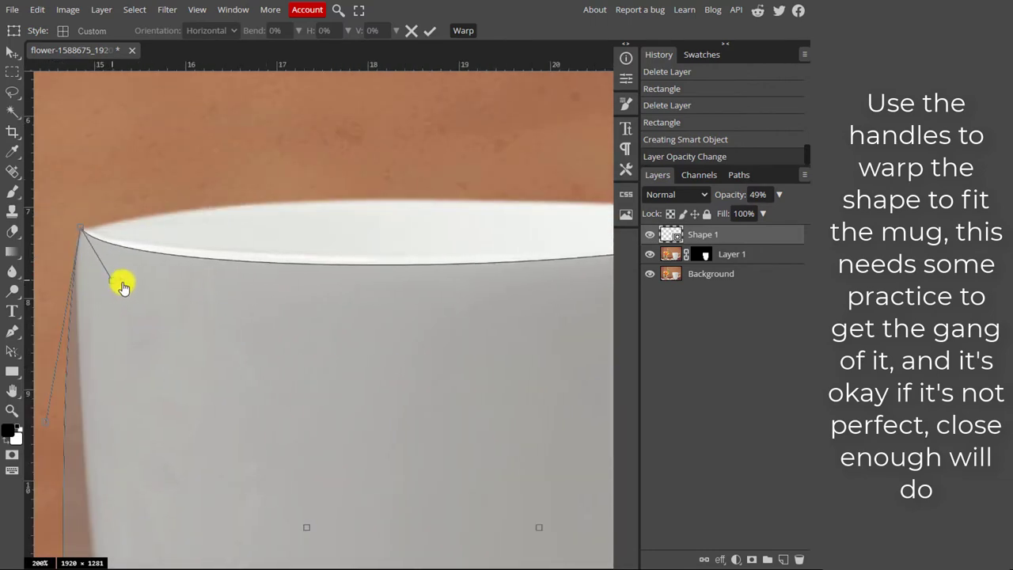
scroll(385, 414, right, 8)
drag(395, 168, 385, 163)
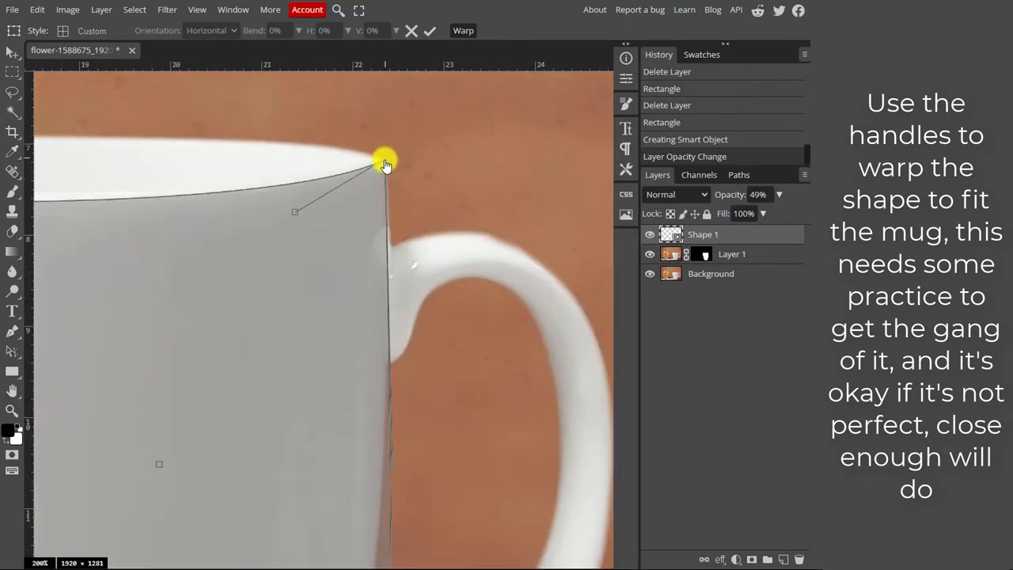
Step: Bow the warp's upper right edge outward and pull its bottom-right corner inward to the mug's base
drag(393, 466, 409, 465)
scroll(408, 465, down, 8)
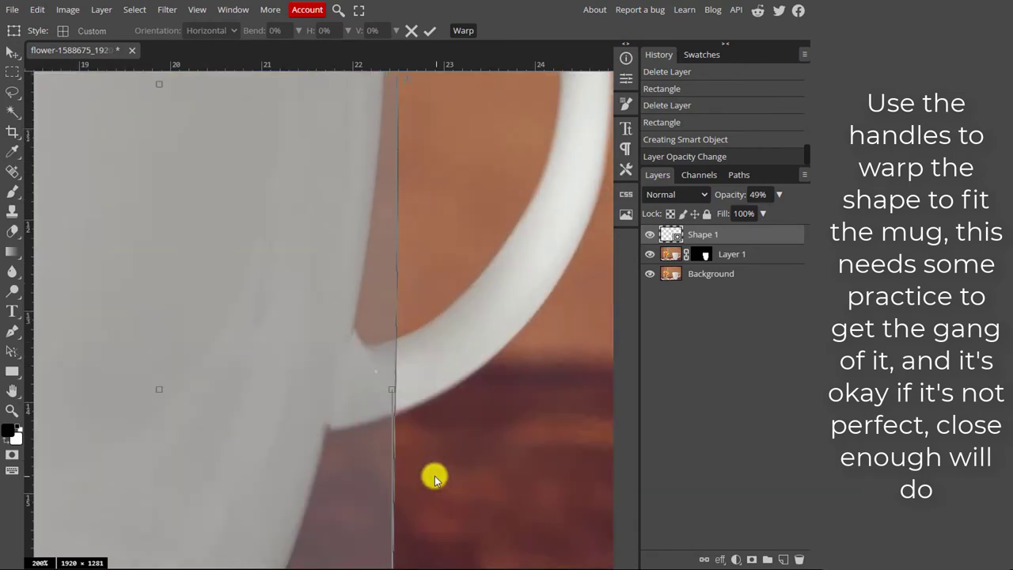
drag(392, 505, 229, 502)
scroll(196, 511, down, 1)
scroll(195, 511, left, 4)
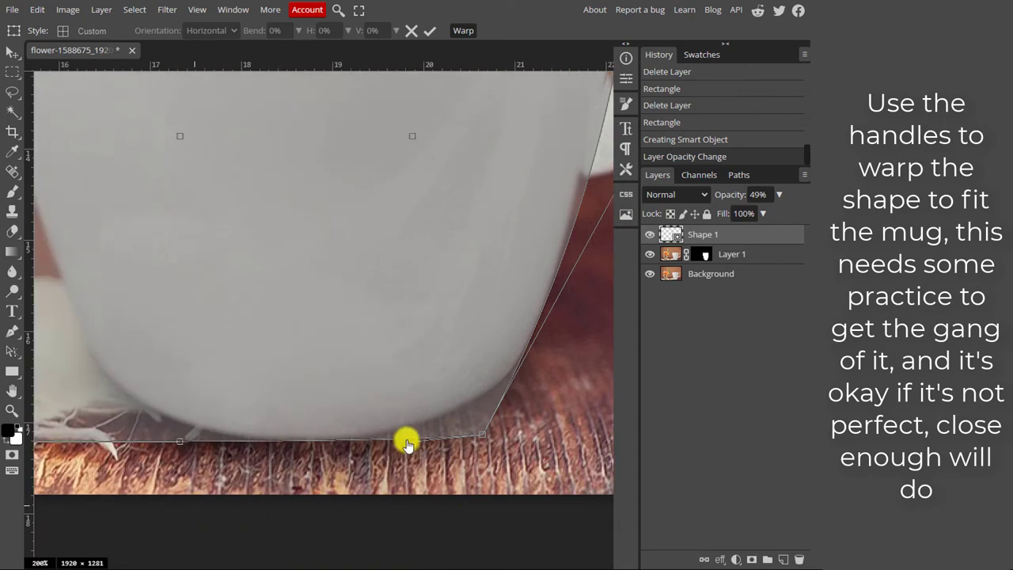
mouse_move(408, 441)
mouse_down()
mouse_move(409, 420)
mouse_move(399, 439)
mouse_up()
drag(482, 434, 370, 448)
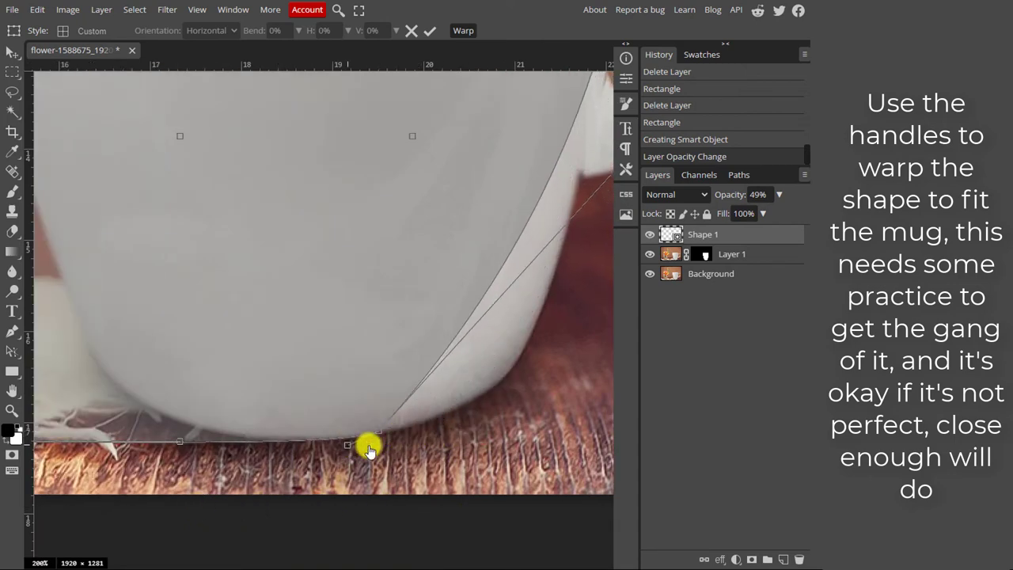
Step: Curve the lower part of the warp's right edge to follow the mug's rounded side below the handle
scroll(414, 454, down, 1)
scroll(427, 440, right, 3)
scroll(440, 426, up, 3)
scroll(464, 241, down, 1)
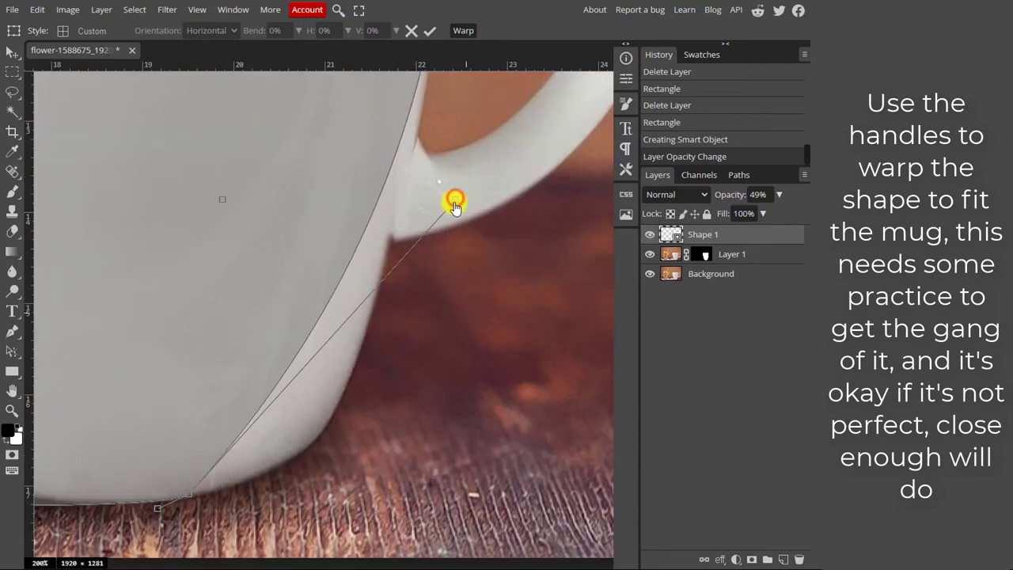
drag(455, 204, 405, 566)
scroll(423, 361, down, 3)
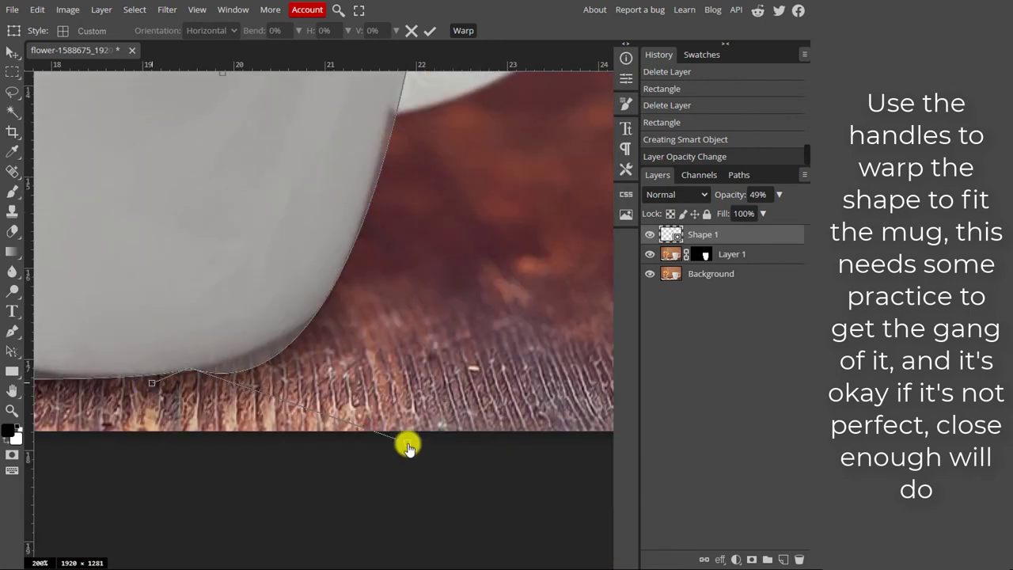
mouse_move(407, 441)
mouse_down()
mouse_move(391, 423)
mouse_move(398, 389)
mouse_move(392, 473)
mouse_move(407, 463)
mouse_move(416, 432)
mouse_up()
scroll(467, 348, up, 5)
scroll(464, 343, down, 5)
scroll(471, 351, up, 5)
scroll(471, 351, down, 5)
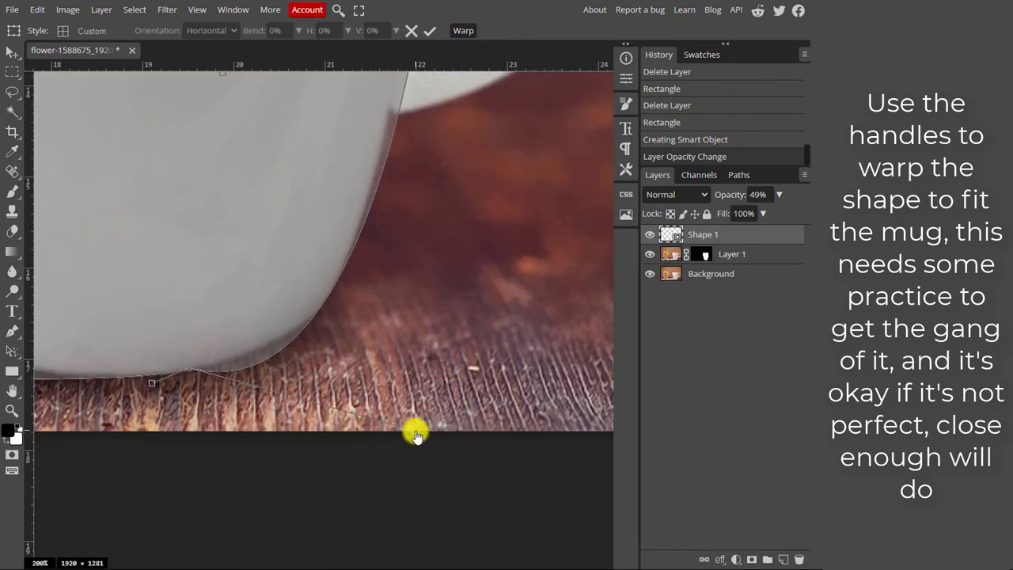
Step: Move the warp's bottom-left corner to the mug's base and curve the lower left edge along the mug's side
scroll(490, 383, up, 5)
scroll(489, 385, up, 8)
scroll(454, 385, left, 5)
scroll(427, 369, down, 10)
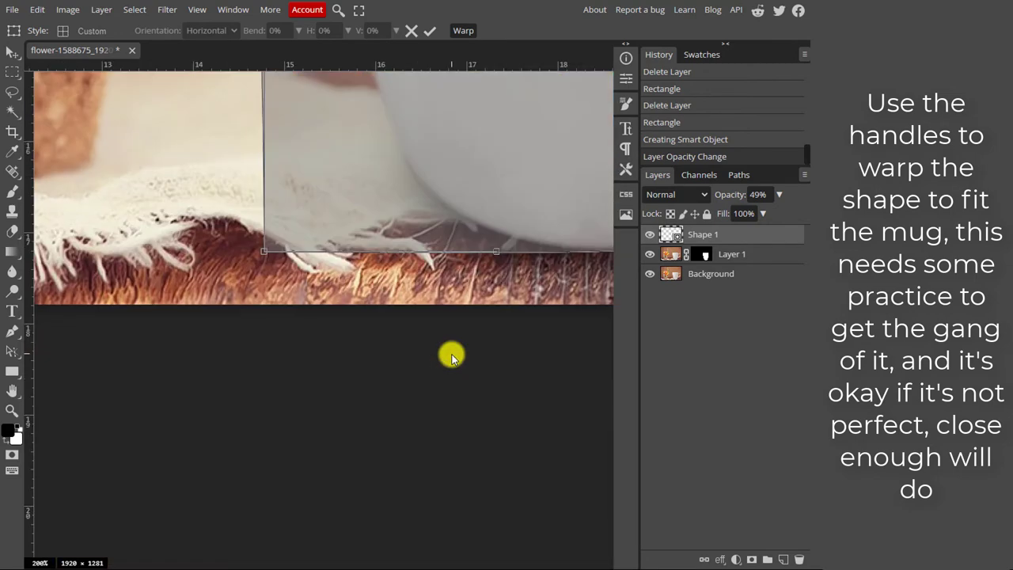
drag(264, 378, 464, 386)
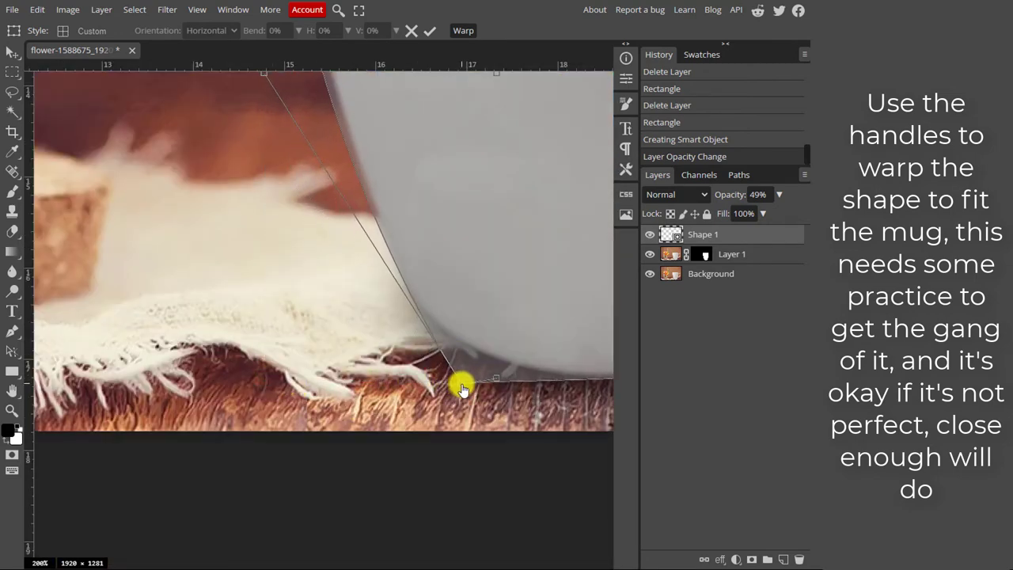
scroll(463, 386, up, 3)
drag(265, 325, 325, 509)
scroll(366, 459, down, 5)
drag(461, 384, 475, 388)
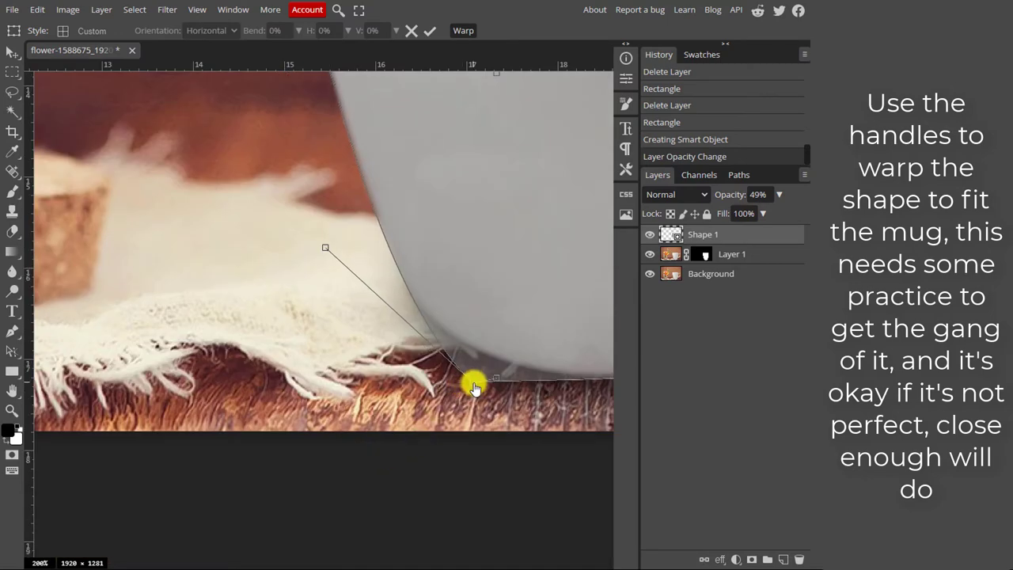
Step: Refine the upper and lower curves of the warp's left edge so it matches the mug's outline
scroll(387, 389, up, 5)
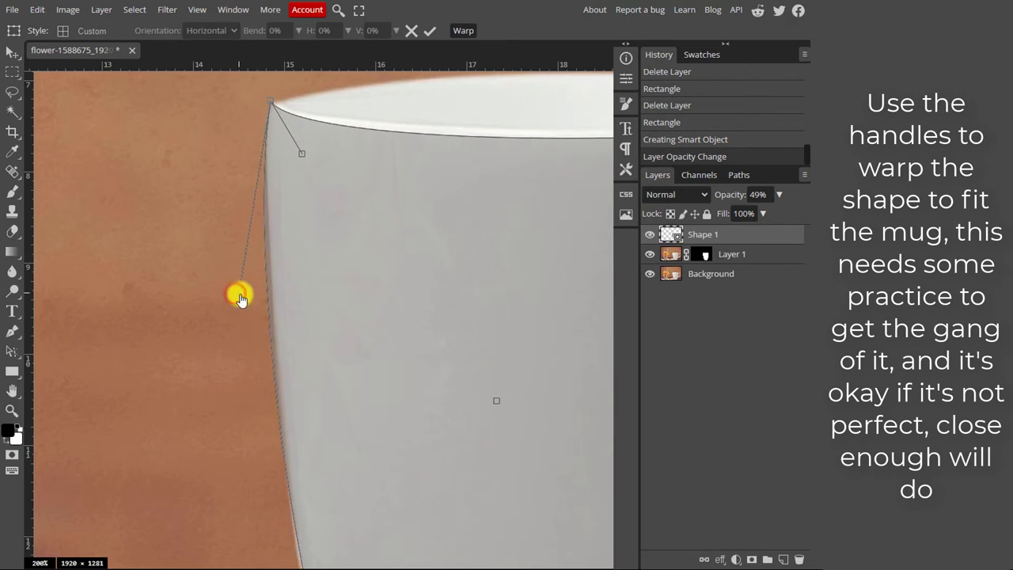
drag(240, 294, 245, 298)
scroll(322, 350, down, 8)
scroll(373, 398, up, 2)
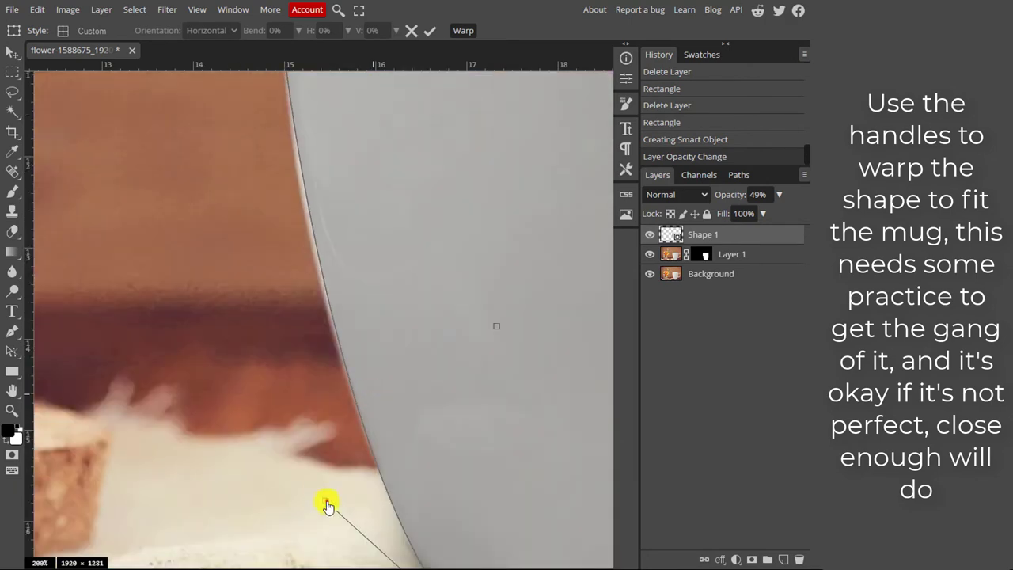
drag(328, 505, 248, 396)
scroll(299, 448, down, 4)
scroll(298, 448, right, 4)
scroll(212, 428, up, 3)
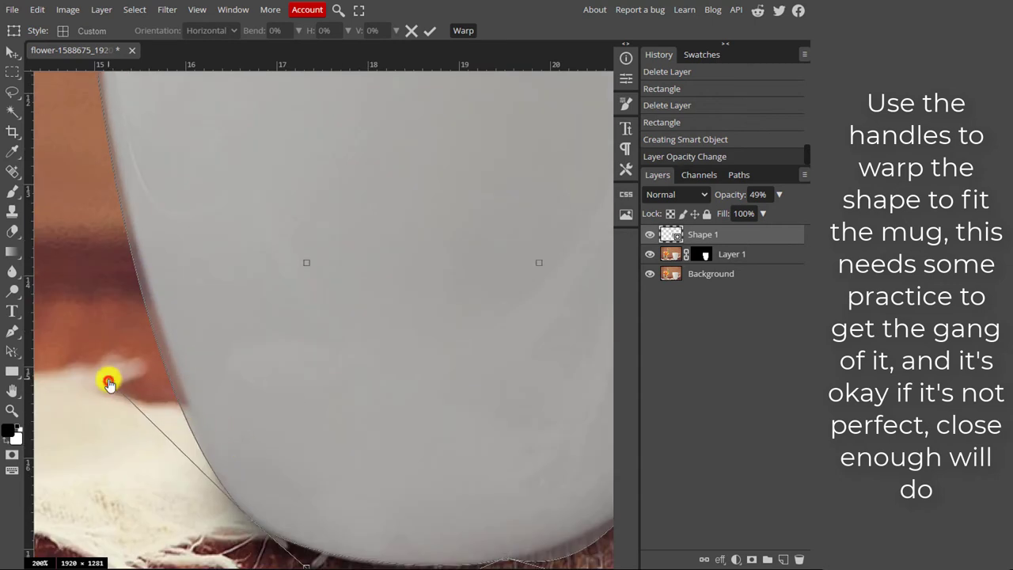
mouse_move(109, 383)
mouse_down()
mouse_move(125, 379)
mouse_move(116, 371)
mouse_up()
scroll(203, 426, down, 2)
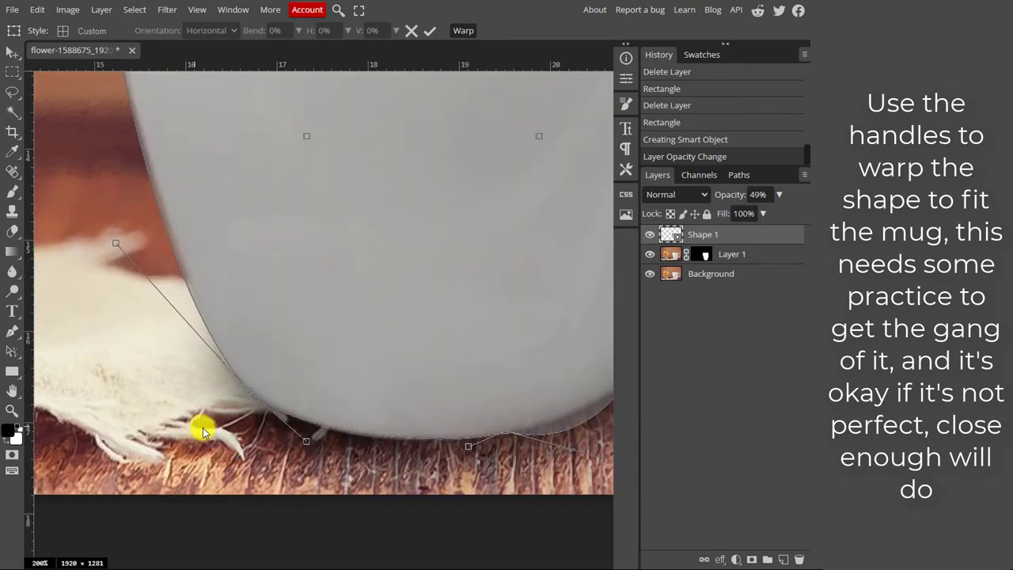
Step: Reshape the warp's bottom-right corner and adjoining edges to the mug's base curve and apply the transform
scroll(213, 428, right, 3)
drag(320, 432, 386, 411)
drag(278, 446, 283, 462)
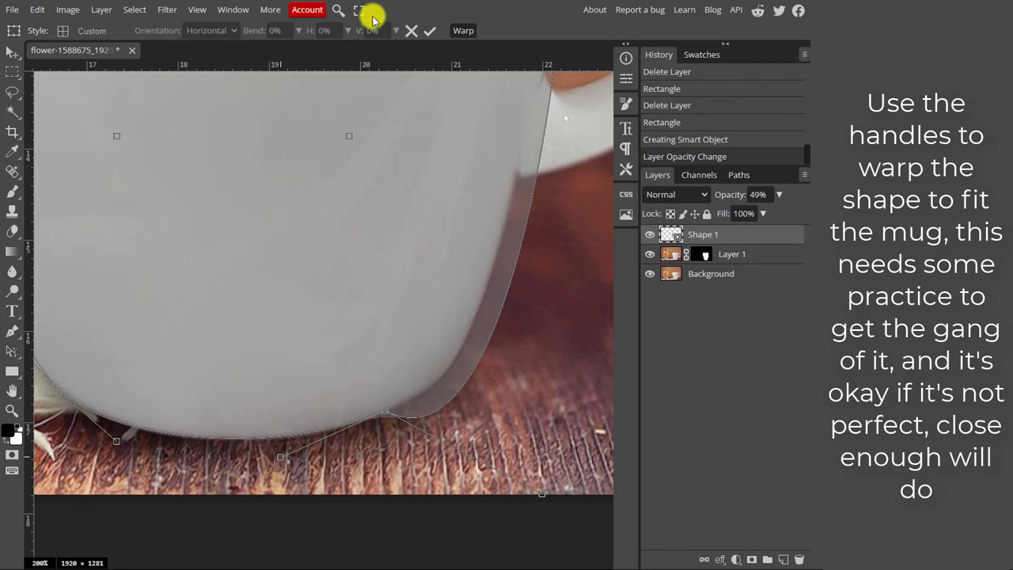
drag(552, 497, 543, 389)
scroll(554, 391, up, 10)
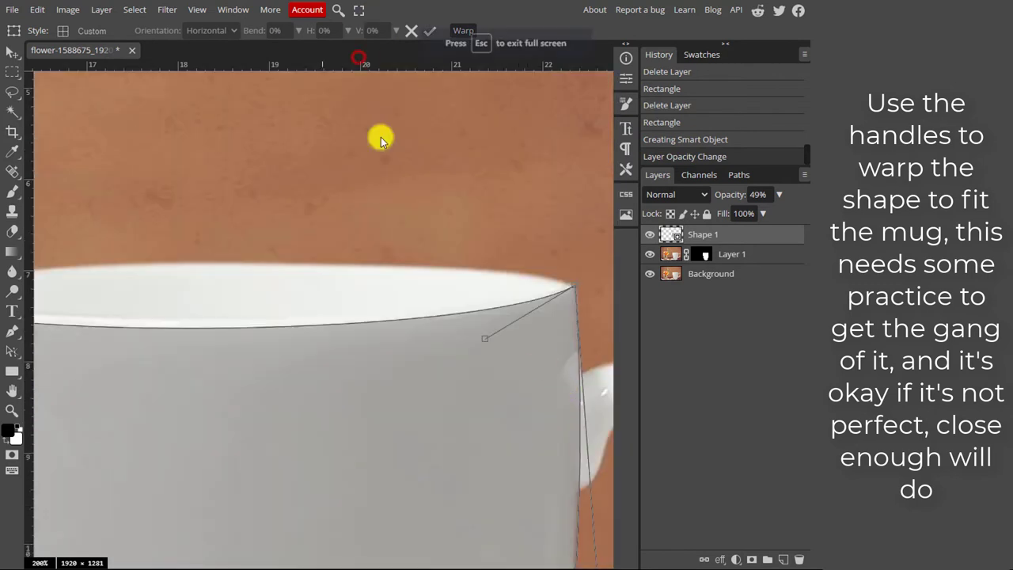
scroll(540, 398, down, 8)
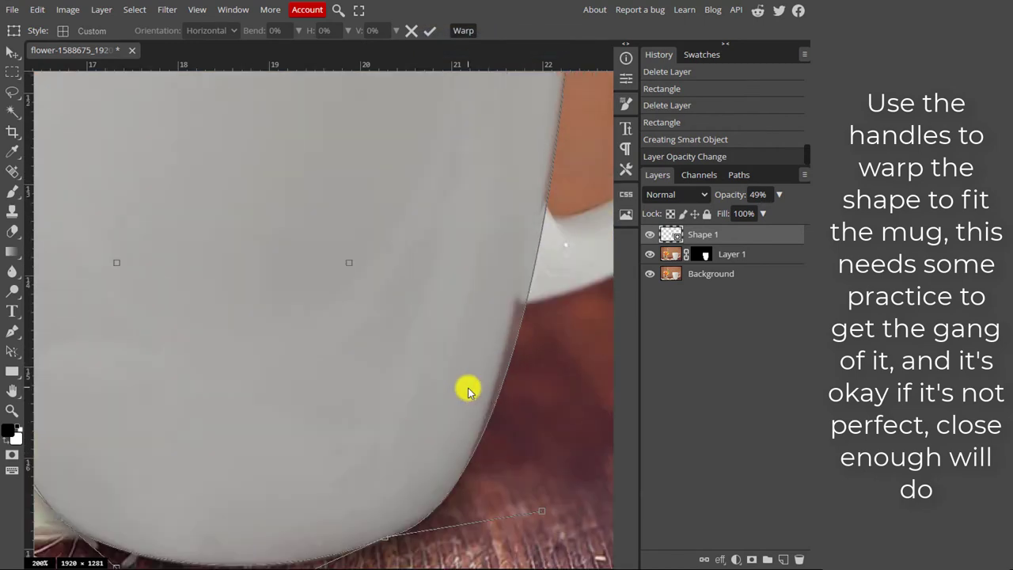
scroll(467, 391, up, 2)
scroll(457, 385, down, 4)
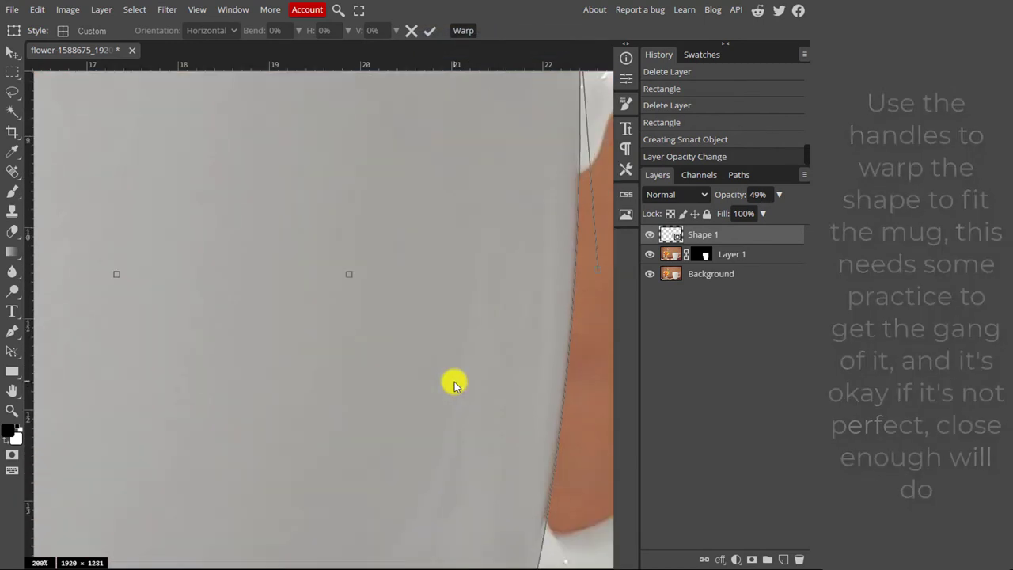
click(430, 30)
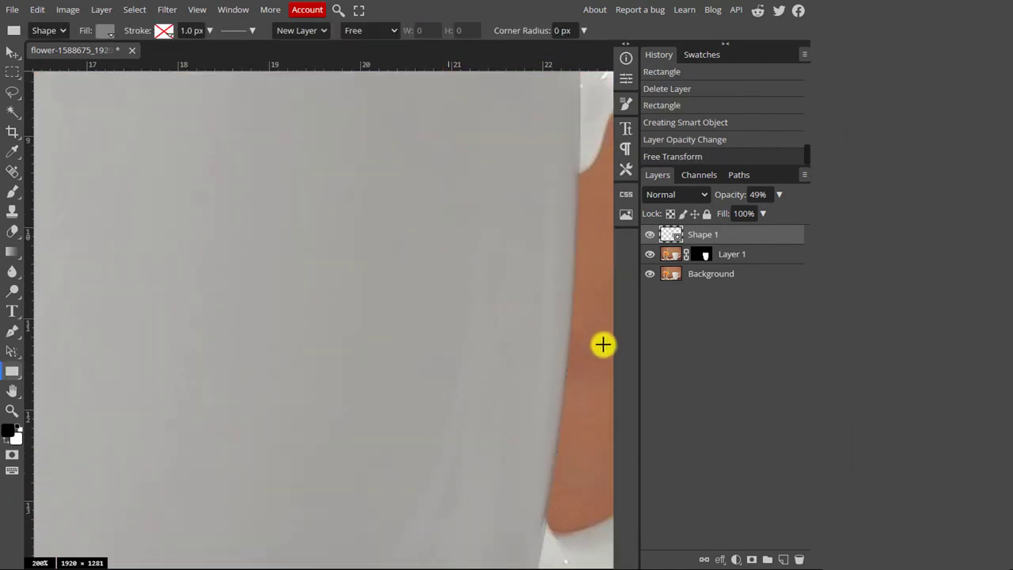
Step: Set the opacity of the warped Shape 1 layer back to 100%
key(ctrl+0)
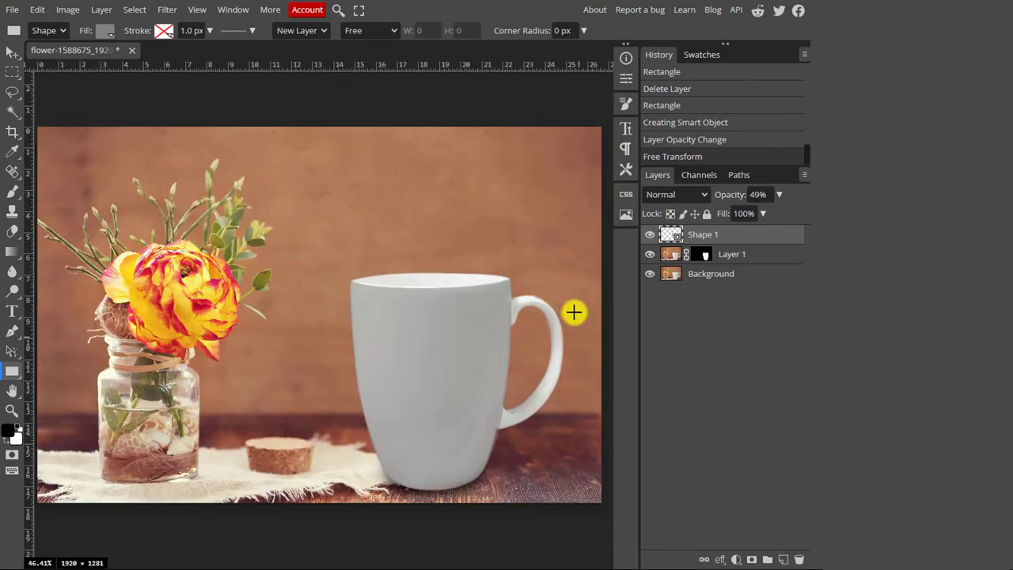
click(779, 194)
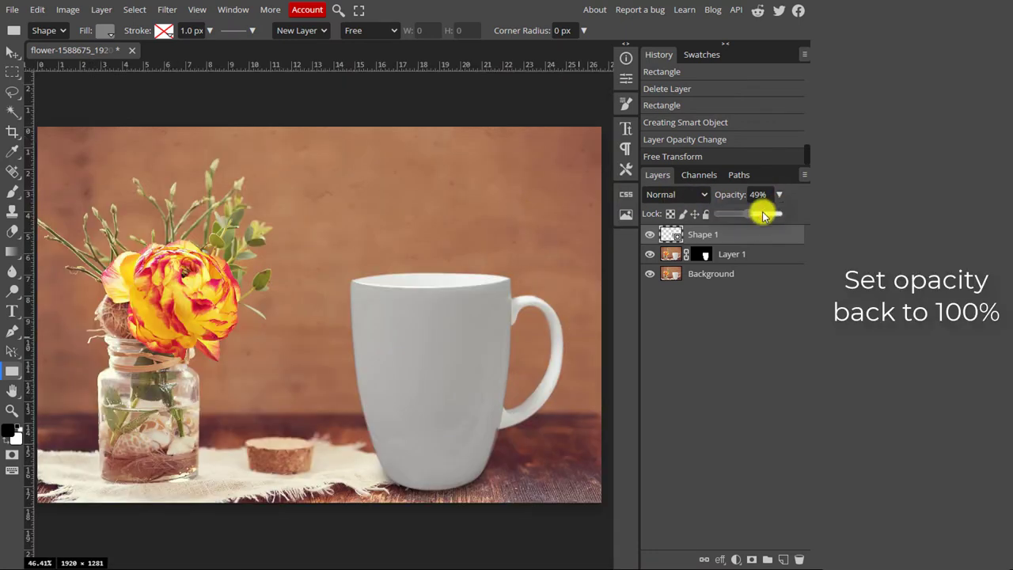
drag(748, 215, 790, 222)
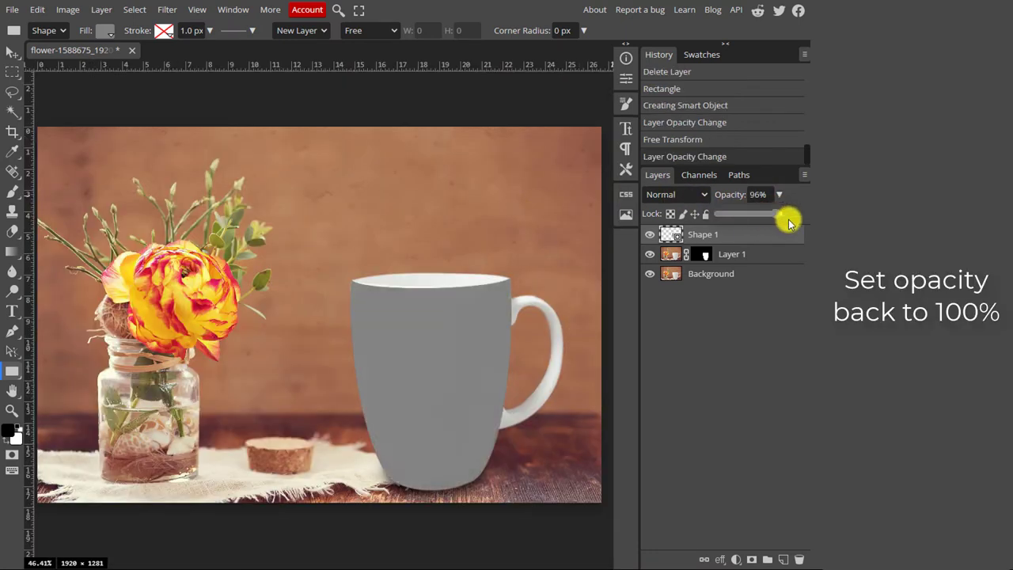
Step: Copy the layer mask from Layer 1 onto the Shape 1 layer
click(740, 255)
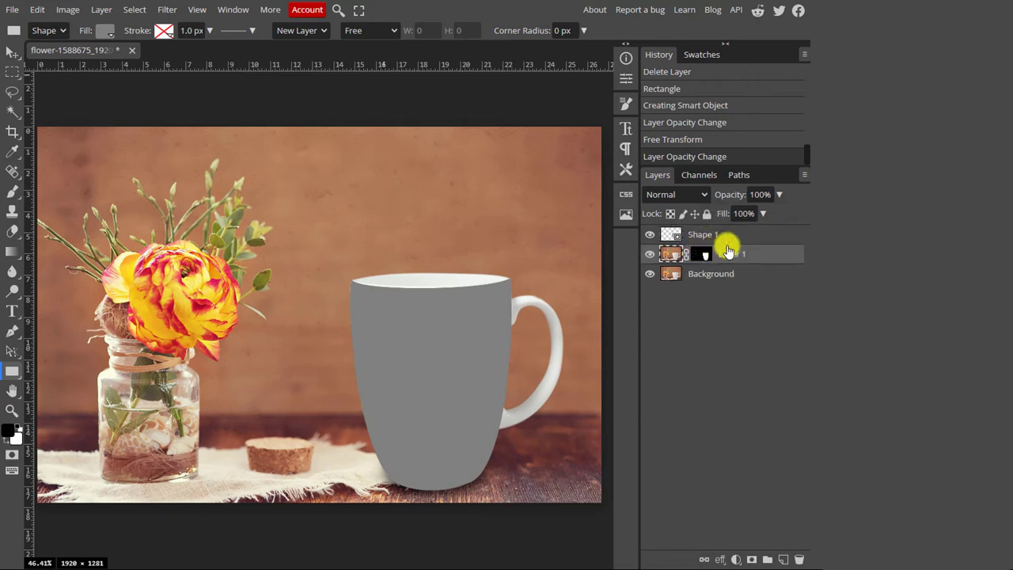
key(alt)
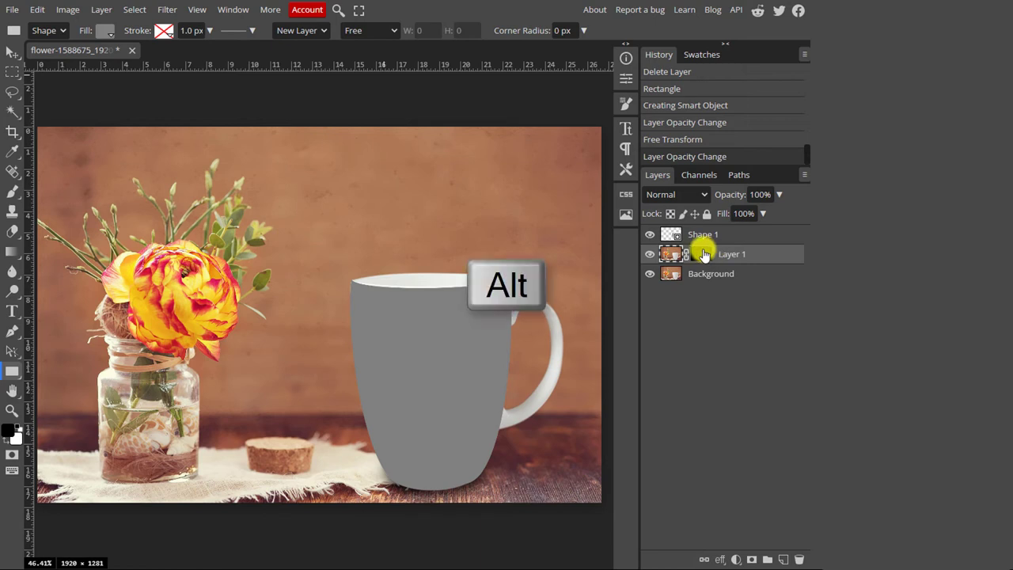
drag(705, 253, 703, 234)
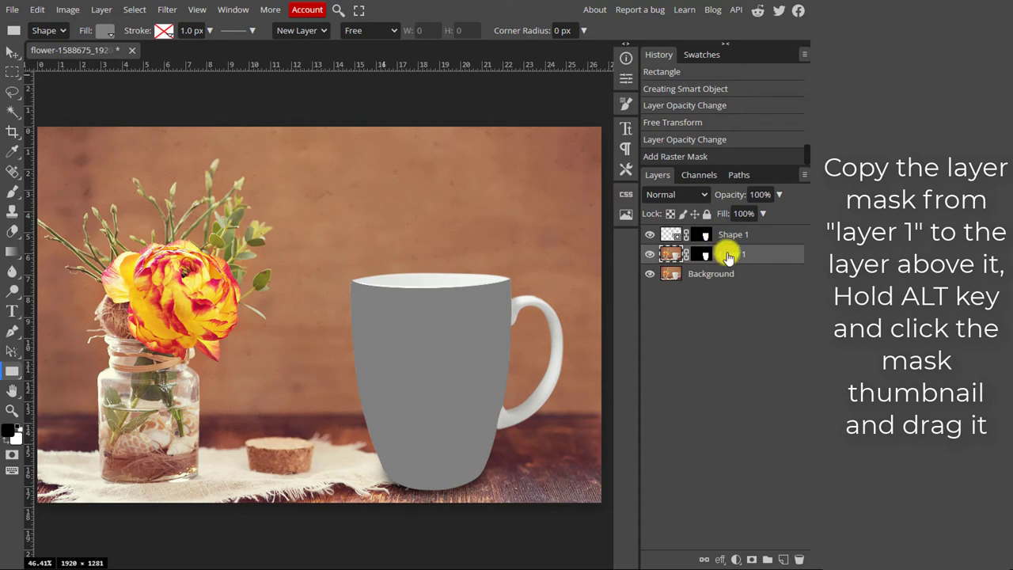
Step: Duplicate Layer 1 with its mask and move the copy above Shape 1 in the layer order
right_click(728, 254)
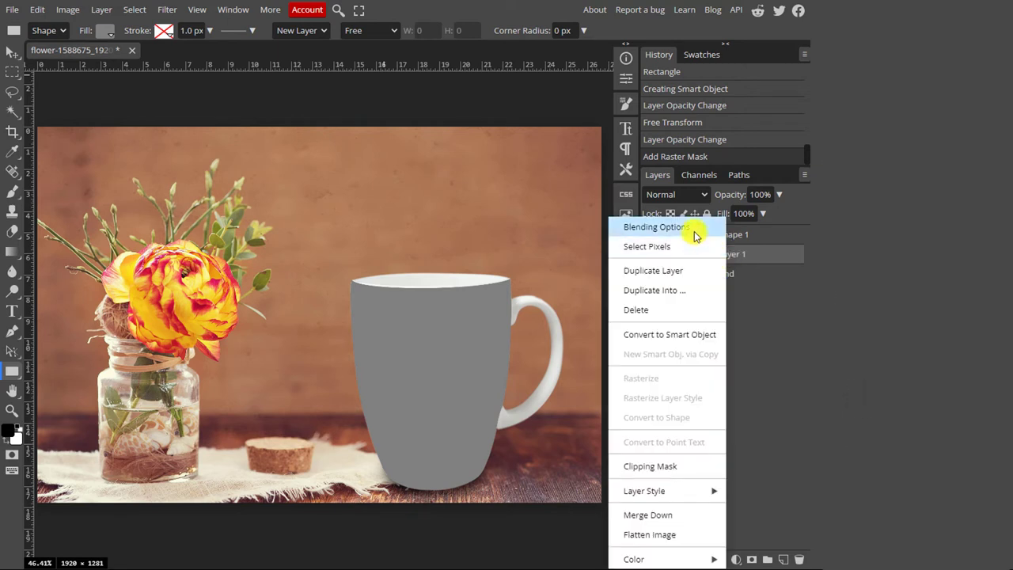
click(687, 276)
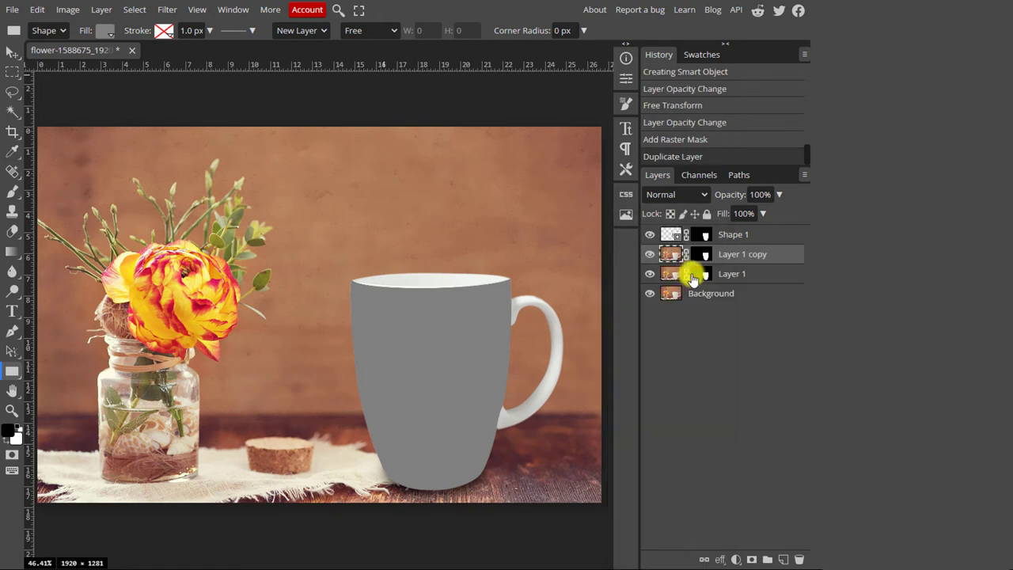
mouse_move(748, 241)
mouse_down()
mouse_move(746, 227)
mouse_move(748, 237)
mouse_up()
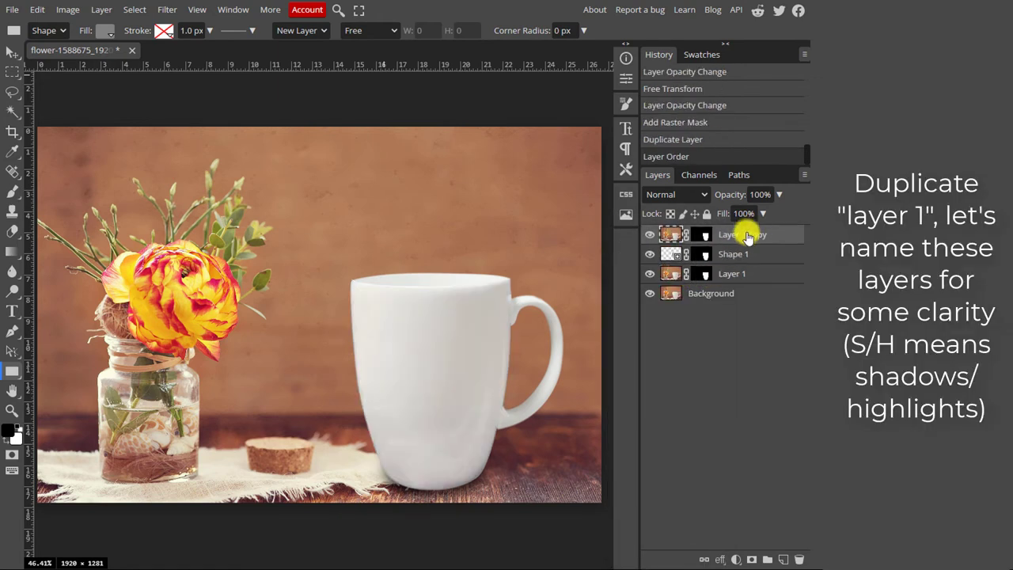
Step: Rename Layer 1 copy to S&H, Shape 1 to Design here, and Layer 1 to Mug
double_click(735, 235)
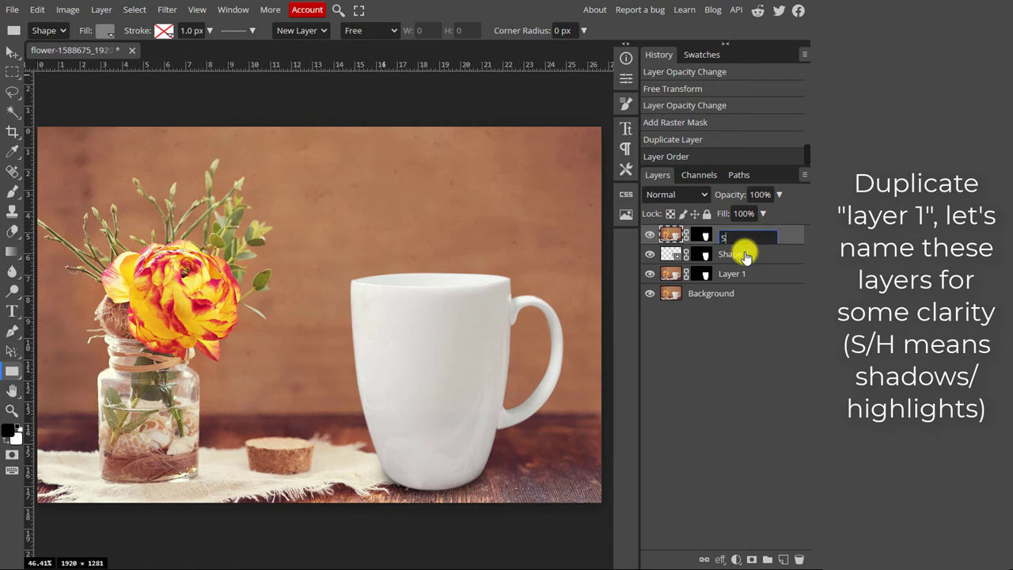
text(S&H)
key(Return)
double_click(738, 256)
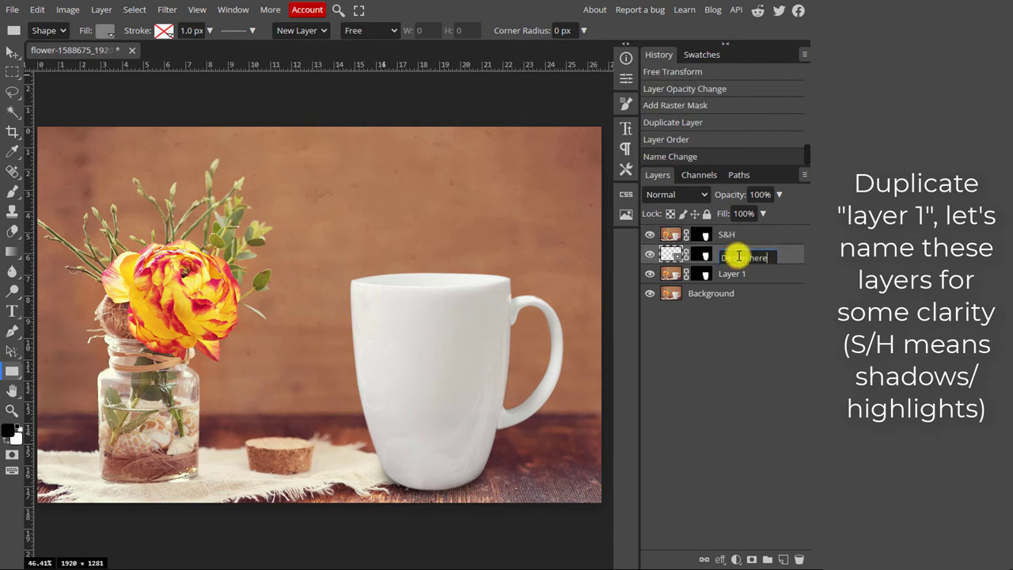
text(Design here)
key(Return)
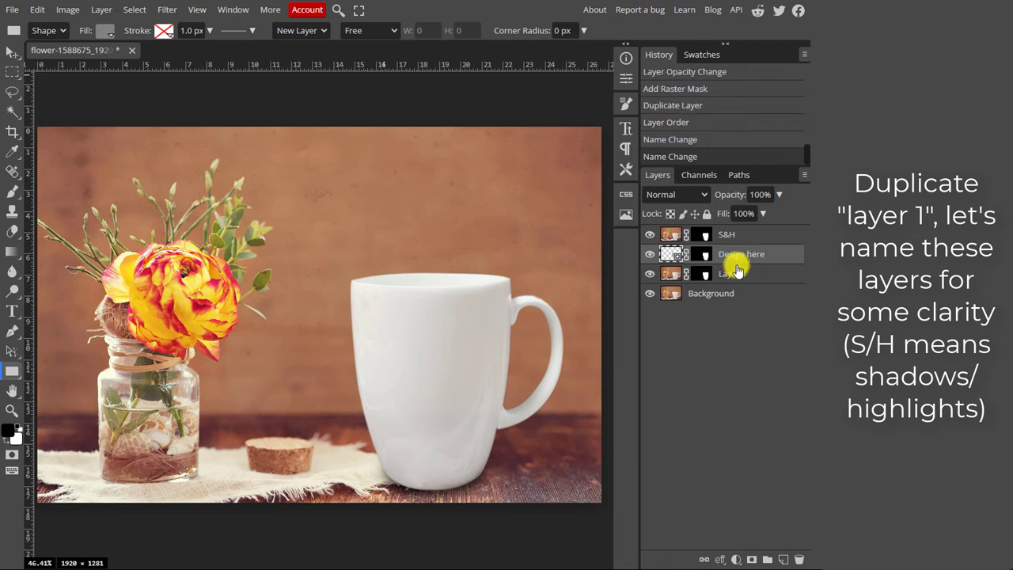
double_click(732, 276)
text(Mug)
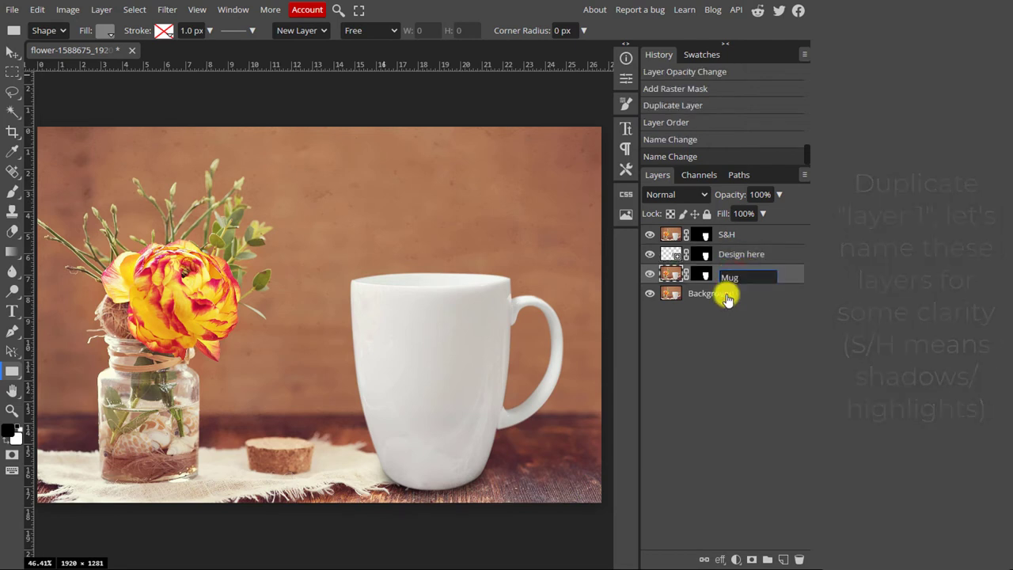
key(Return)
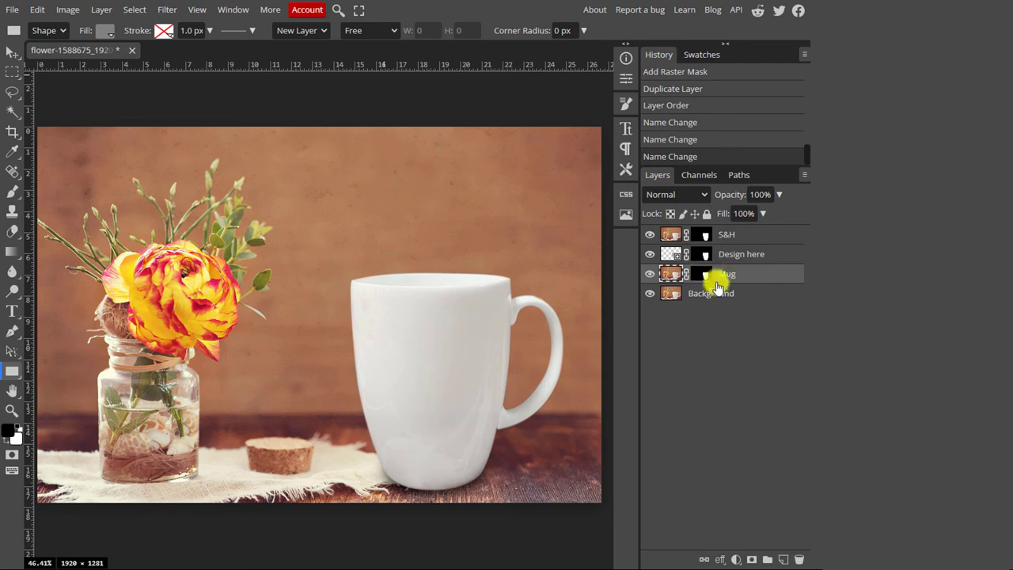
Step: Open the contents of the Design here smart object for editing
click(734, 236)
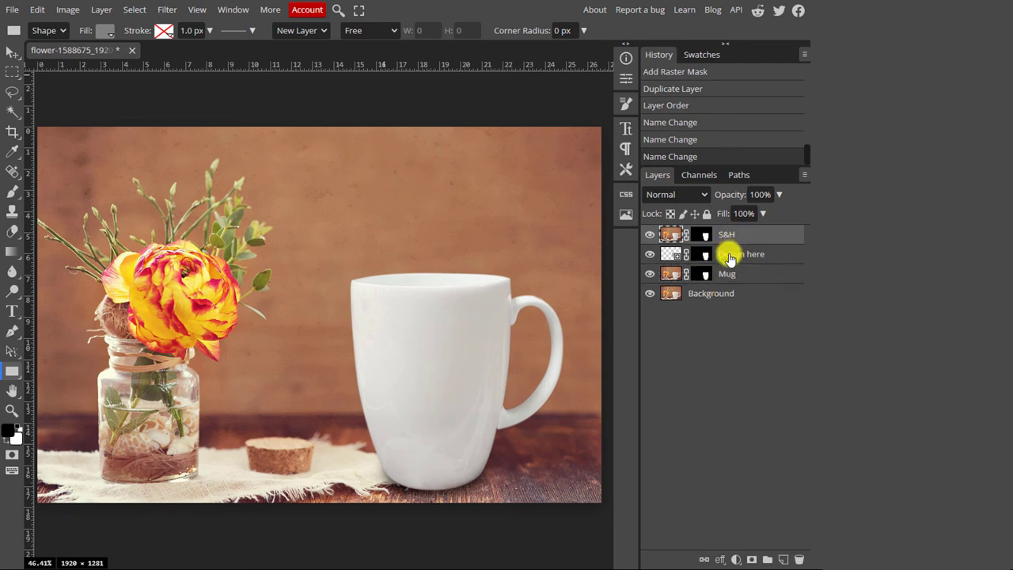
click(682, 259)
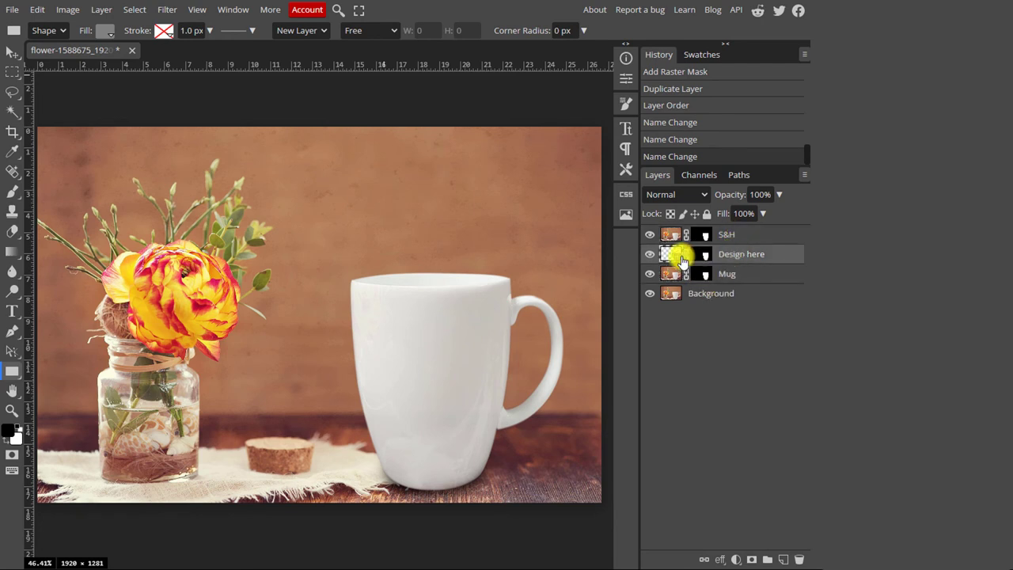
double_click(678, 255)
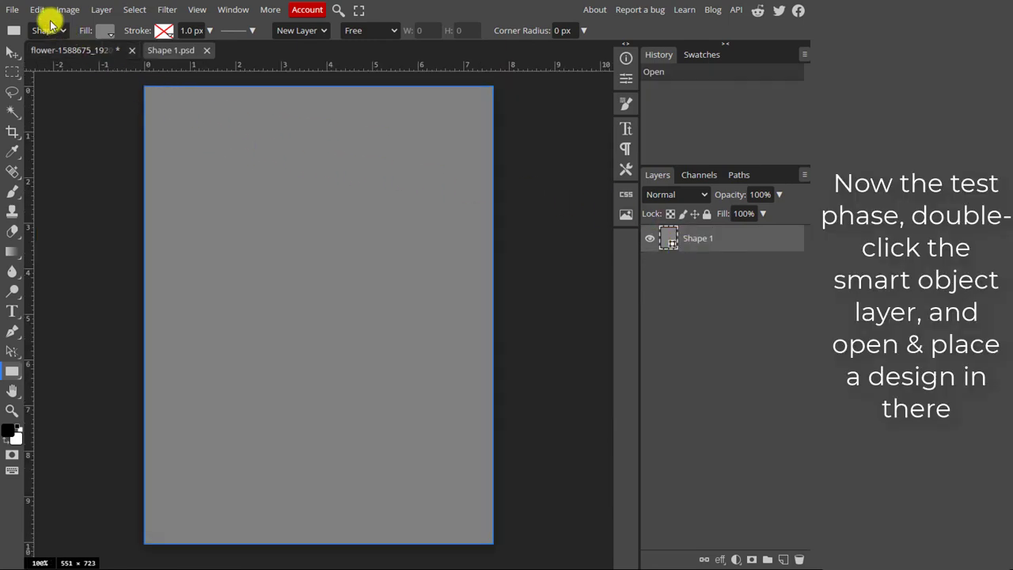
Step: Start Open & Place and browse the DATA (E:) drive's Business Resources to the Resources > Typography > Fall-Bundle-4830143 folder
click(13, 9)
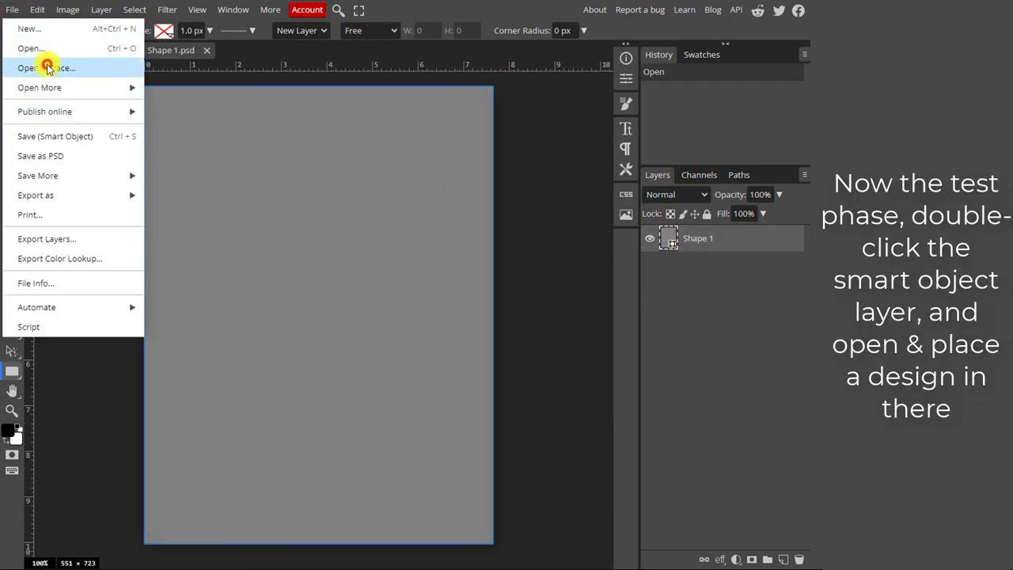
click(41, 67)
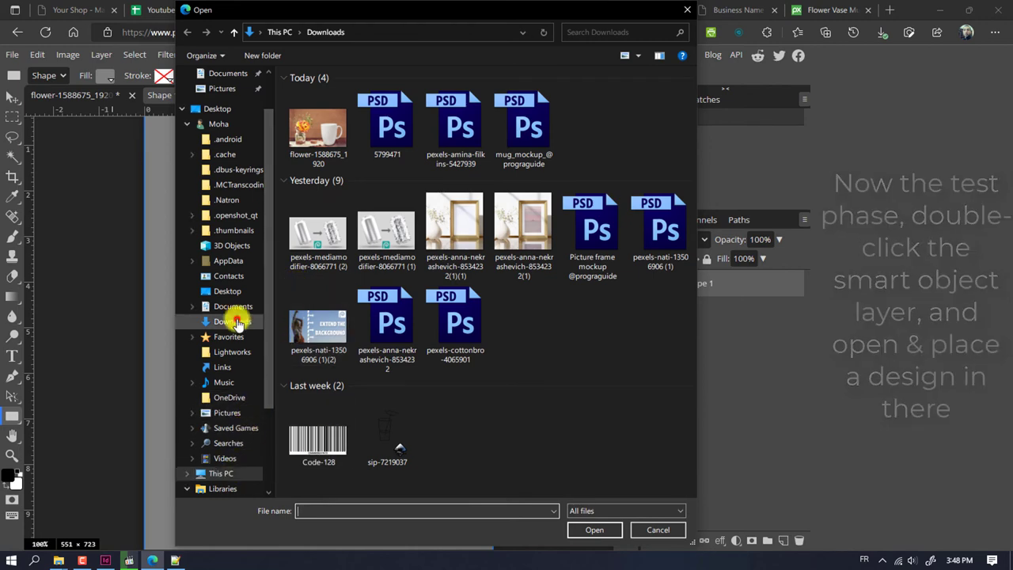
click(221, 473)
double_click(486, 118)
double_click(328, 102)
double_click(522, 107)
click(372, 31)
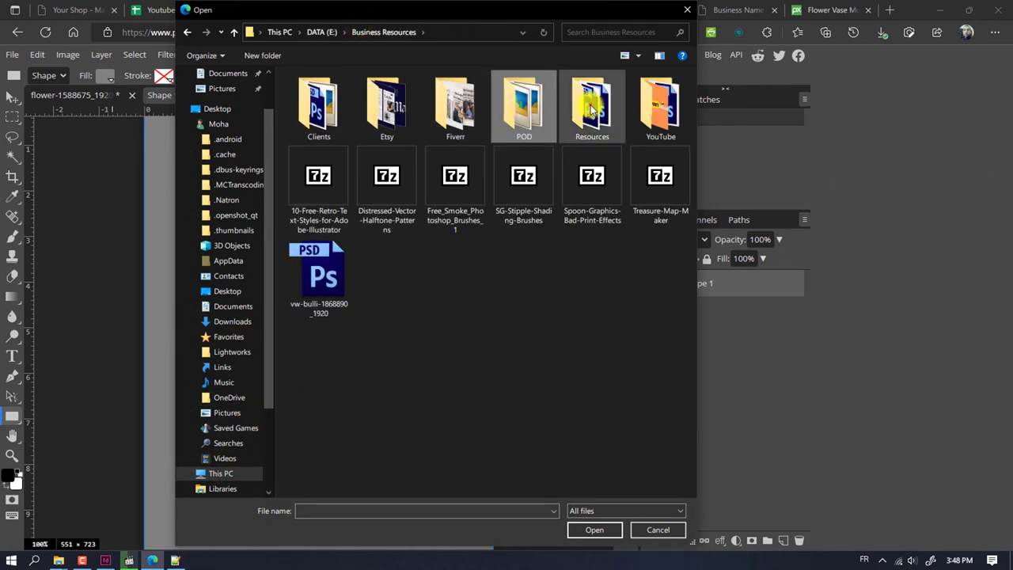
double_click(588, 110)
double_click(434, 229)
double_click(318, 388)
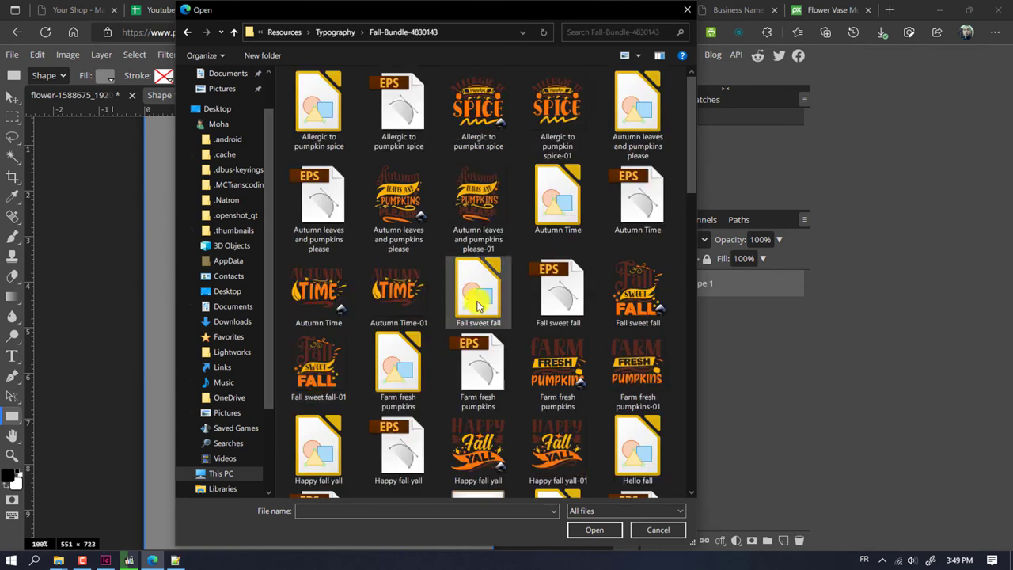
Step: Place the Fall sweet fall artwork into the smart object at its fitted size and apply the transform
double_click(637, 290)
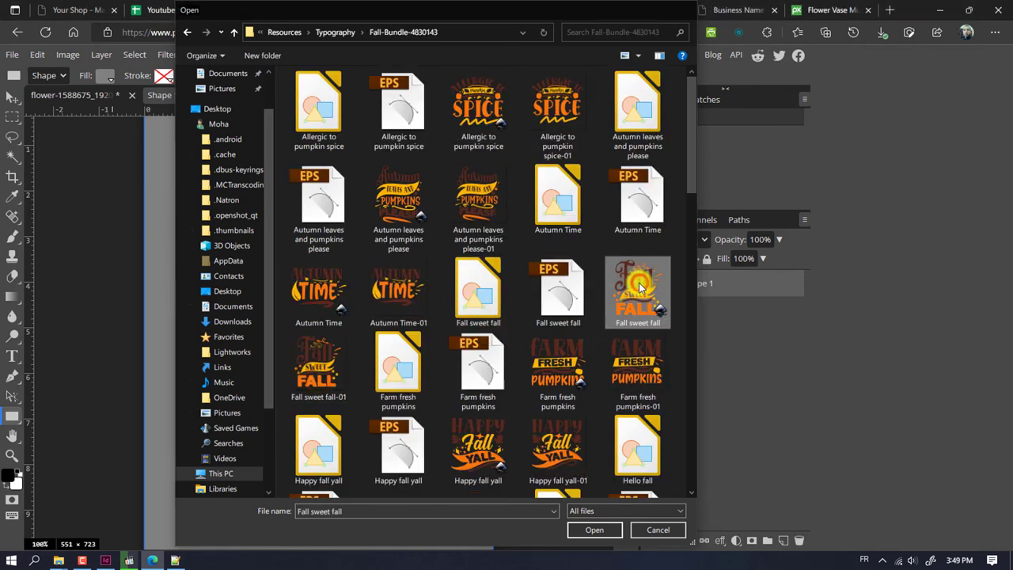
scroll(518, 315, down, 2)
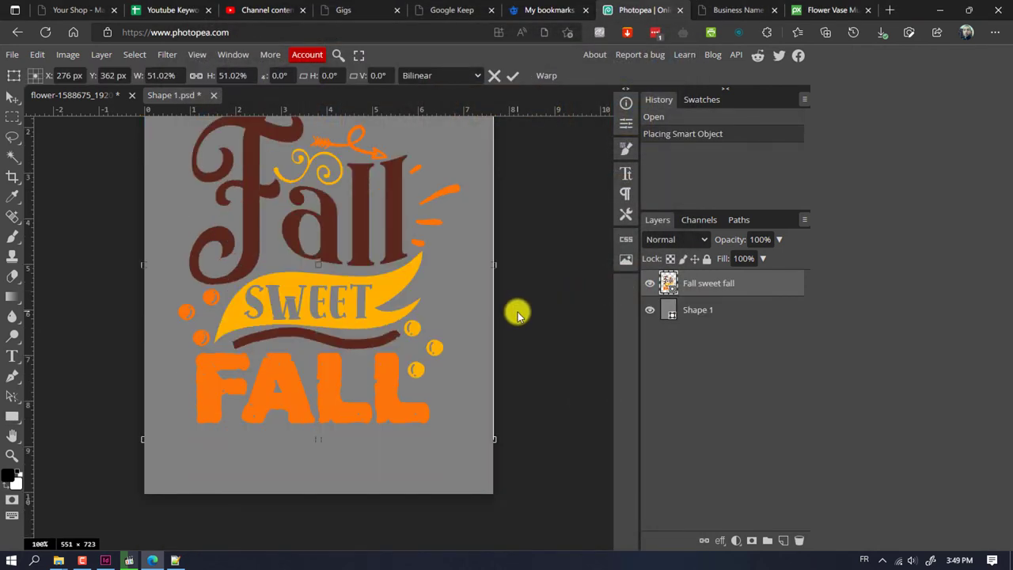
scroll(517, 314, up, 4)
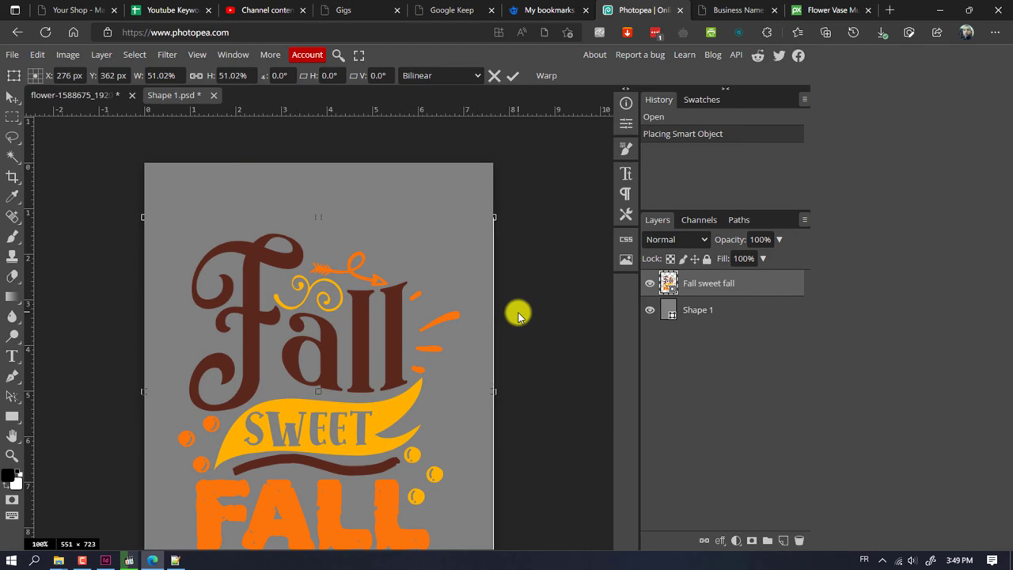
click(512, 75)
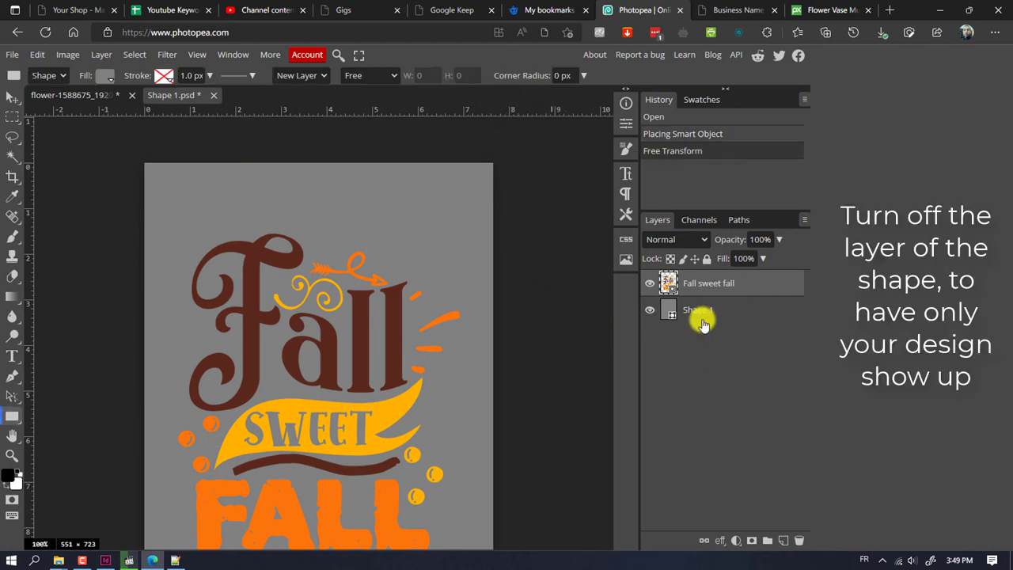
Step: Hide the grey Shape 1 layer, then save the smart object and return to the flower mockup document
click(650, 309)
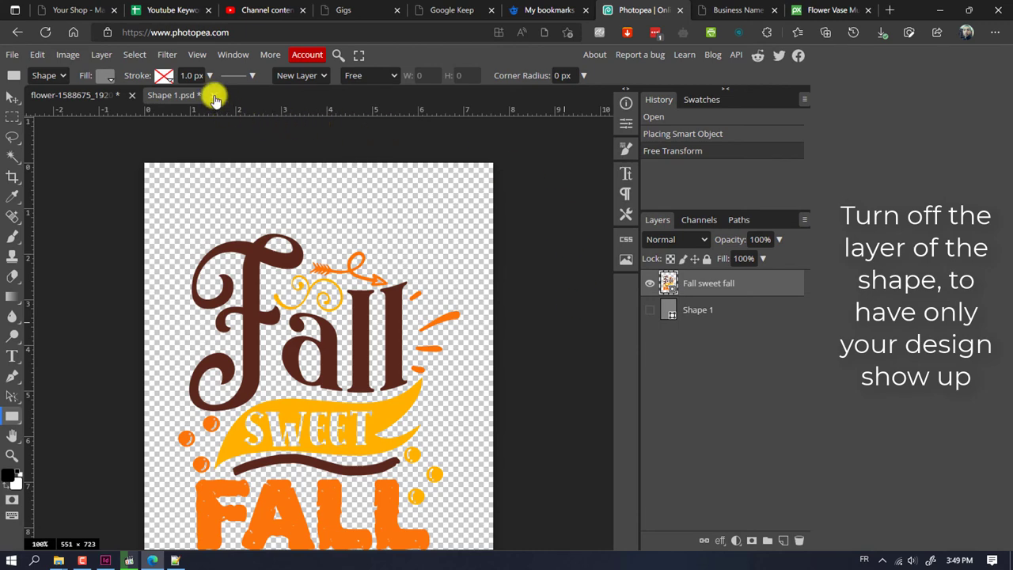
click(12, 55)
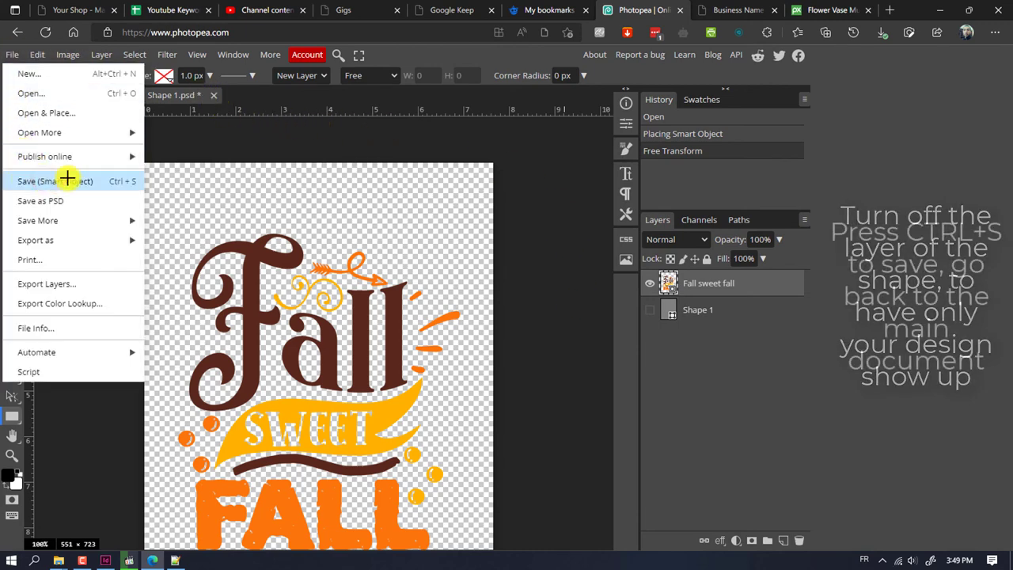
click(67, 180)
click(79, 95)
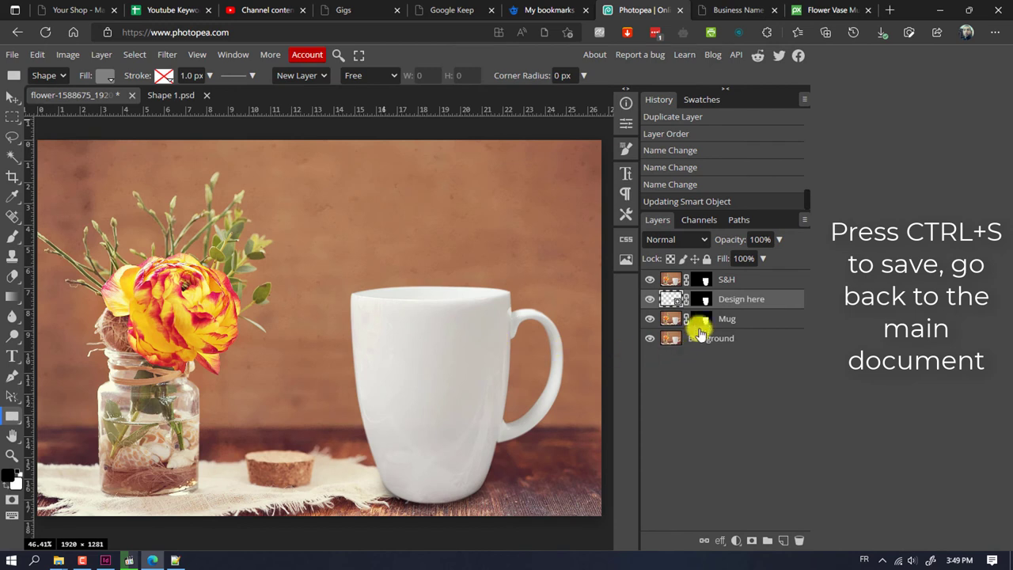
Step: Set the blend mode of the S&H layer to Multiply
click(717, 282)
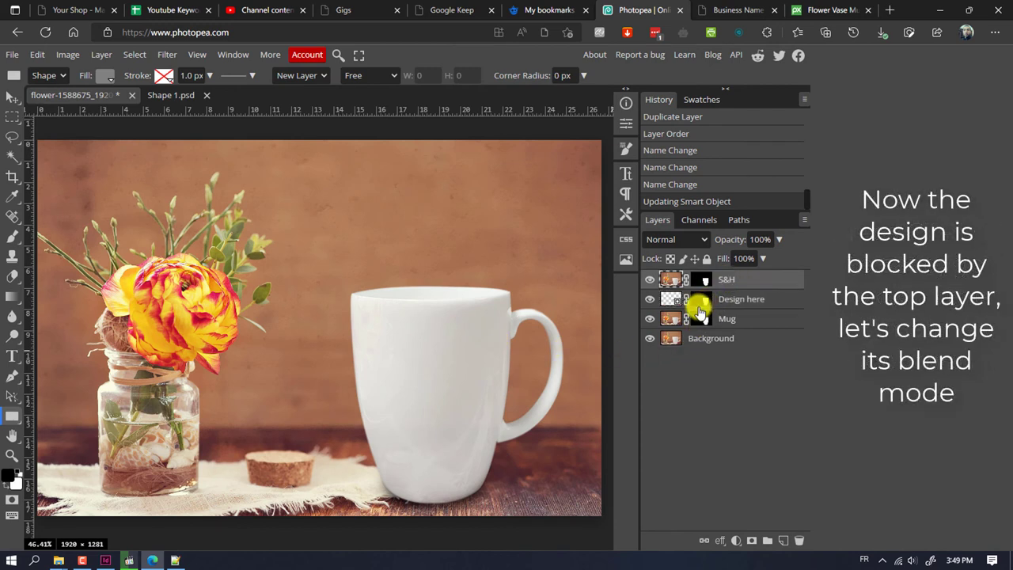
click(705, 241)
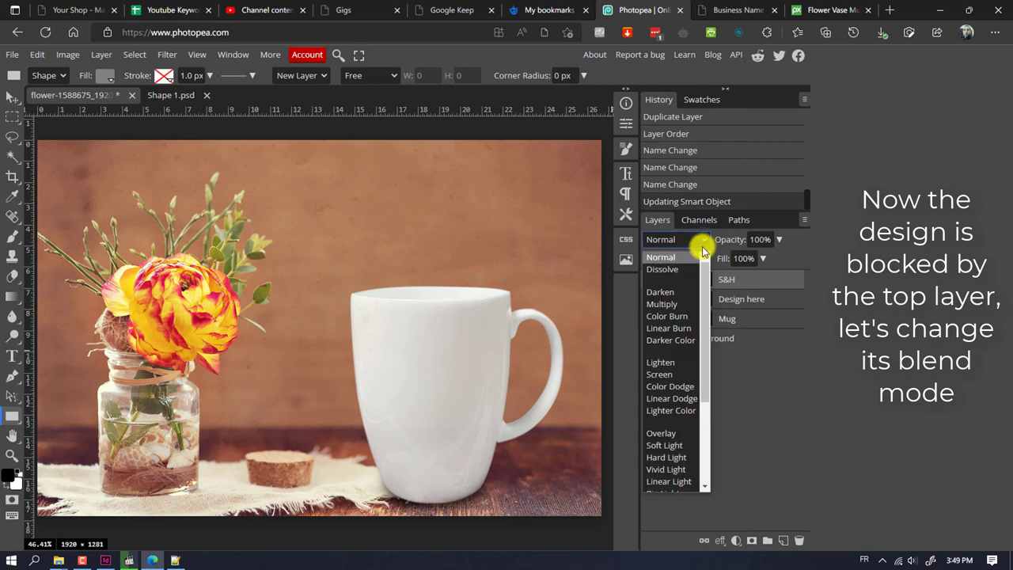
click(668, 304)
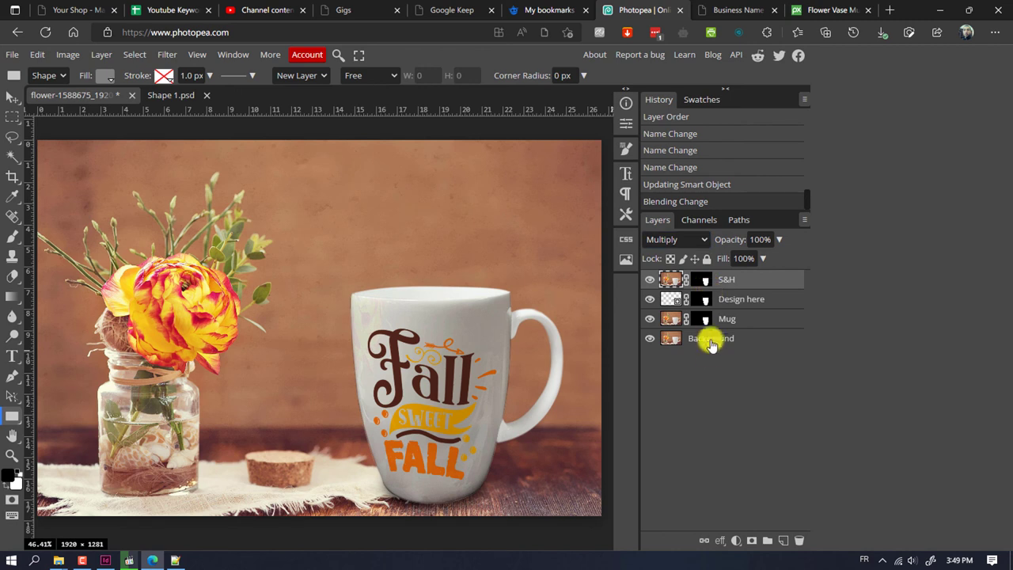
Step: Reset the S&H layer's blend mode to Normal as the starting point for comparing the other modes
click(704, 239)
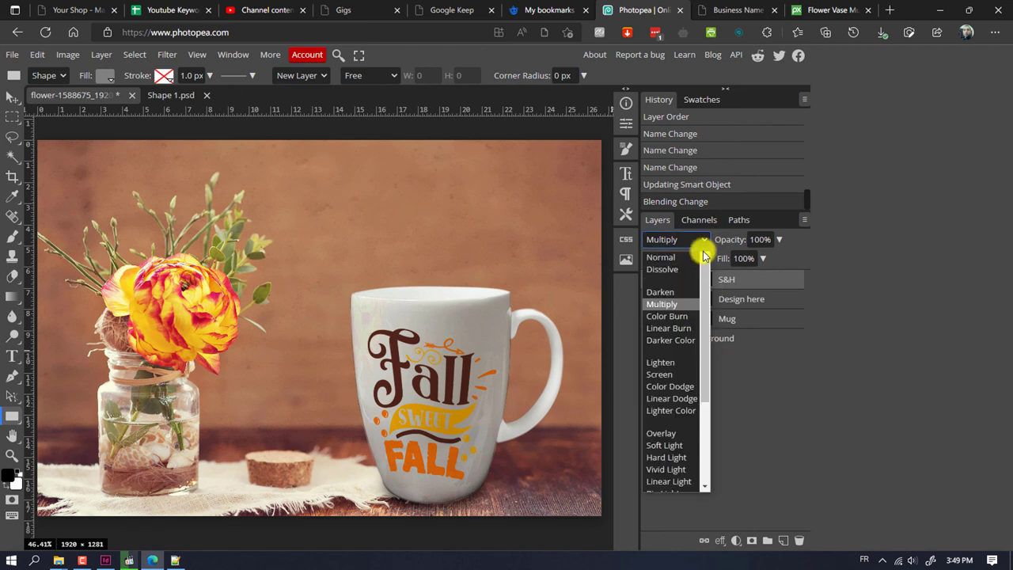
click(690, 259)
click(674, 239)
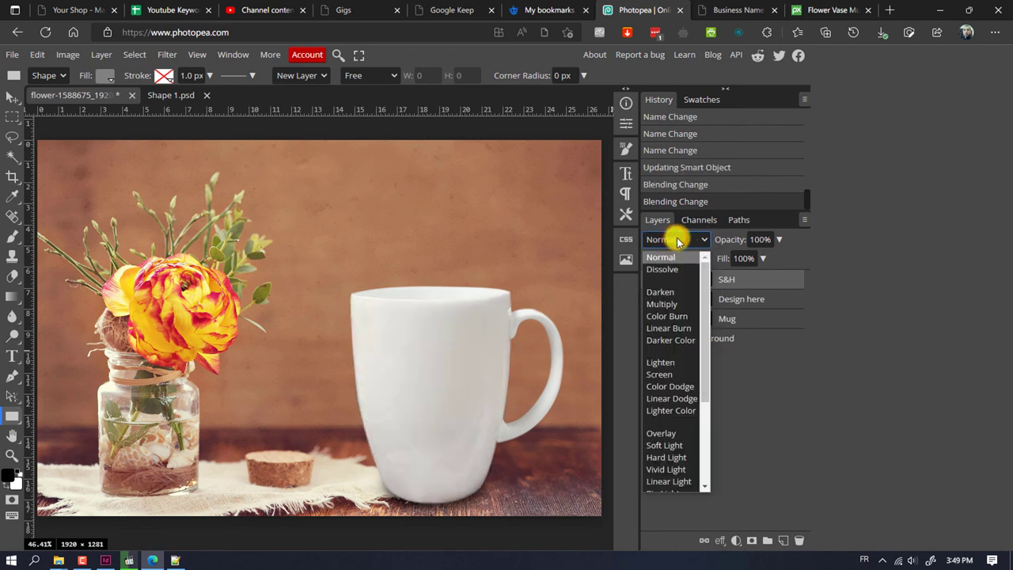
click(691, 242)
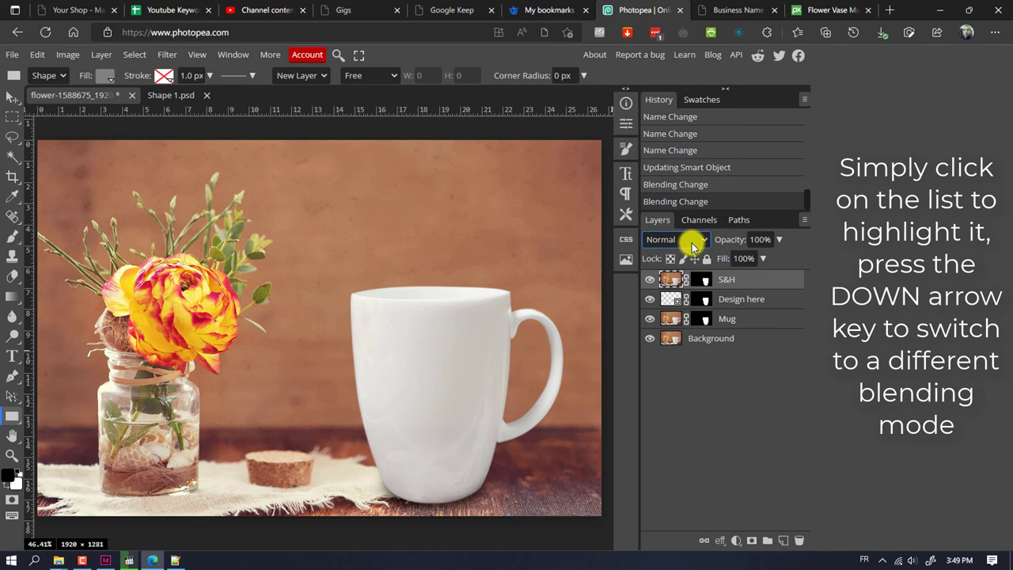
Step: Try the S&H layer's blend modes one after another on the mug, from Dissolve through Darken, Multiply and Color Burn to Lighten
key(Down)
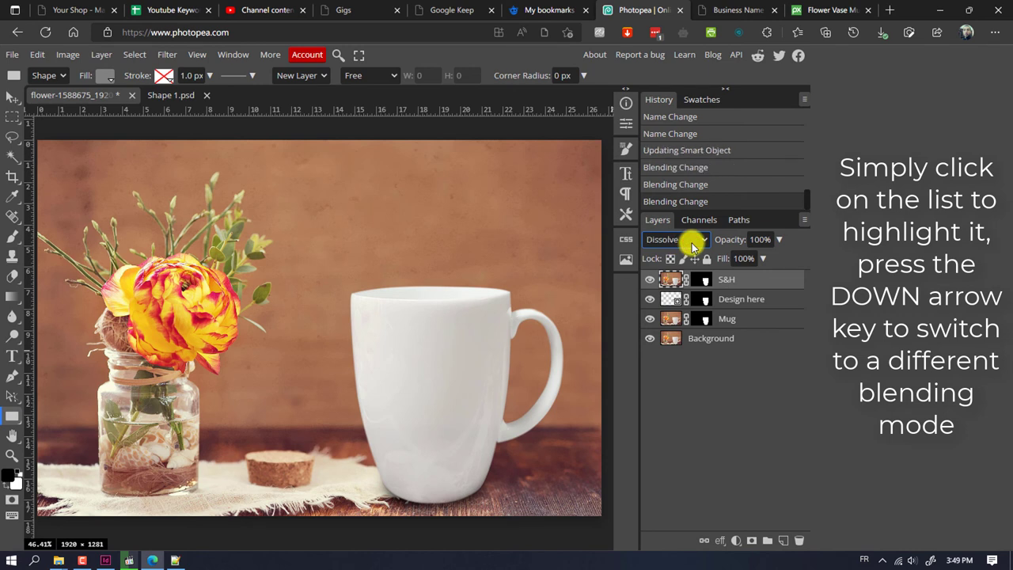
key(Down)
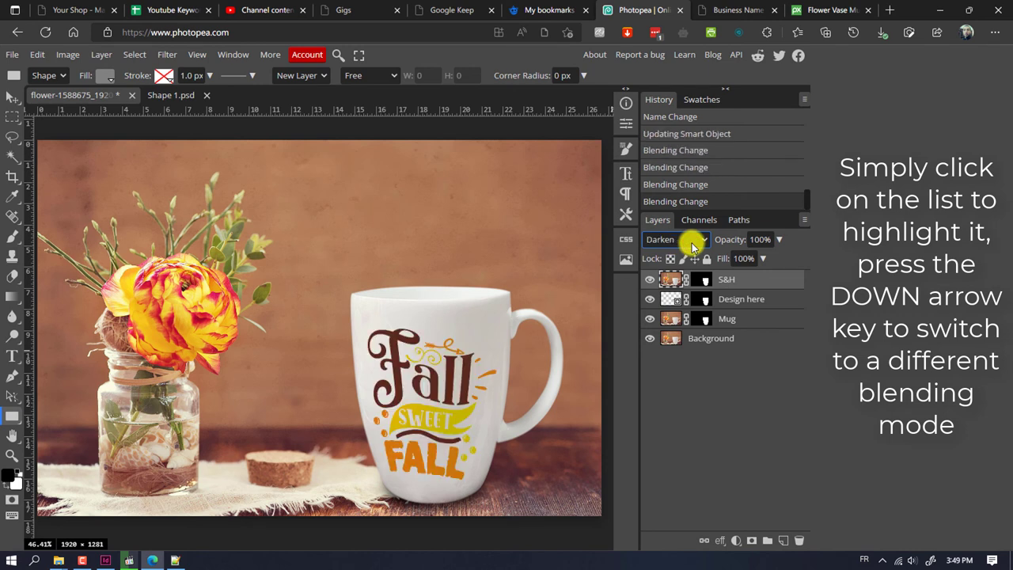
key(Down)
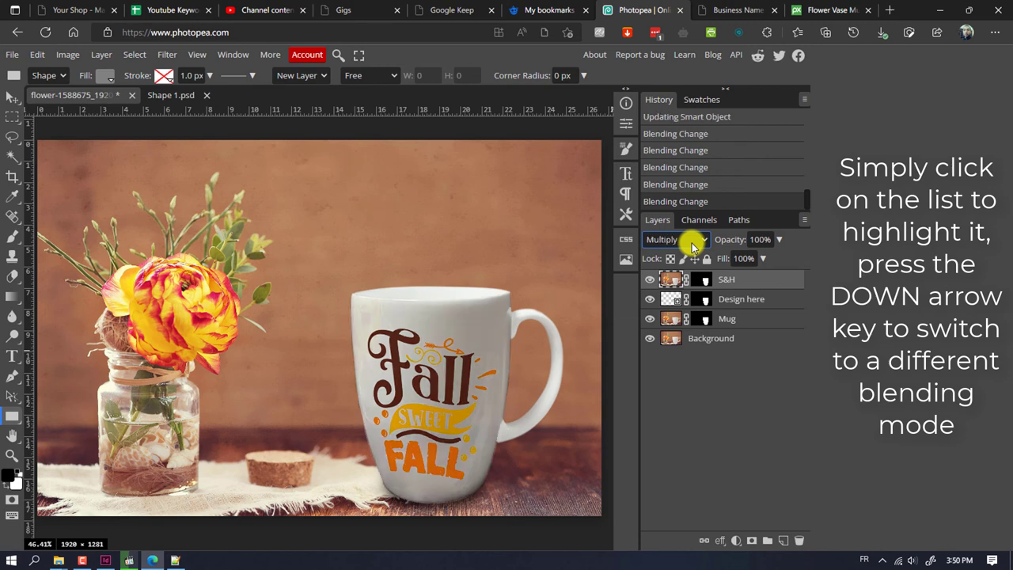
key(Down)
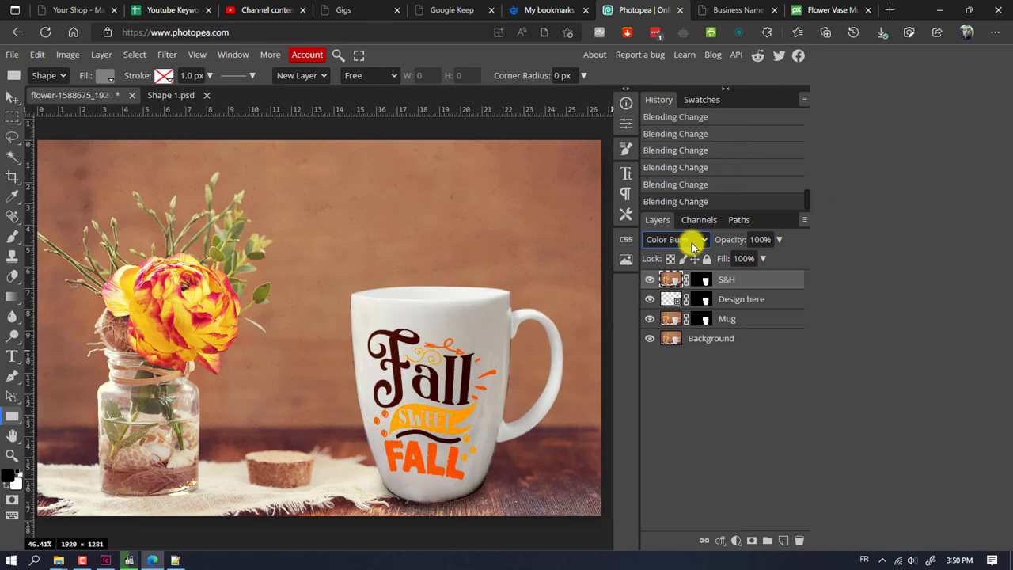
key(Down)
key(Down)
key(Down)
key(Down)
key(Down)
key(Down)
key(Down)
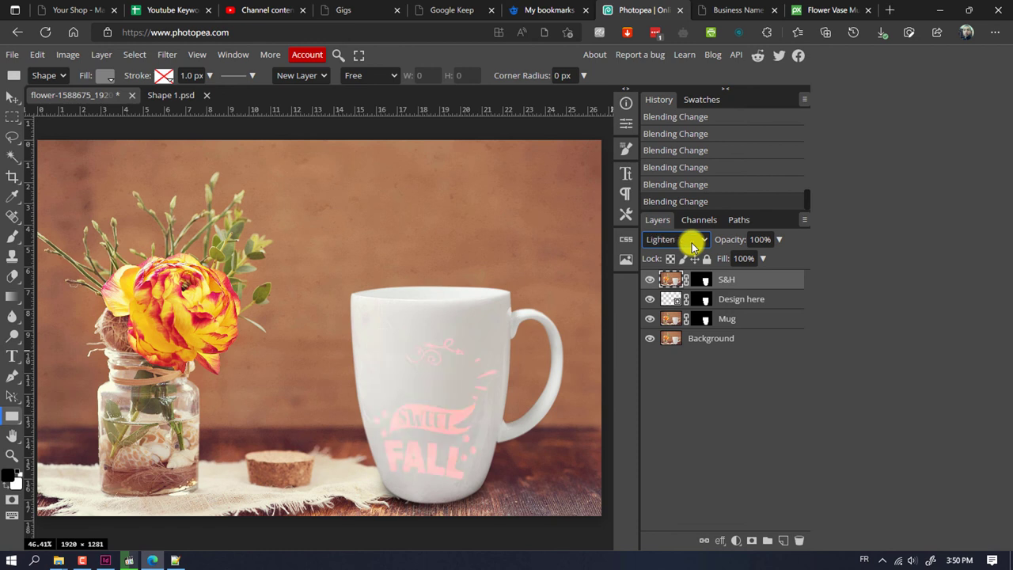
Step: Preview Overlay and Vivid Light on the S&H layer, settle on Hard Light, and lower the layer's opacity to about 66%
key(Down)
key(Down)
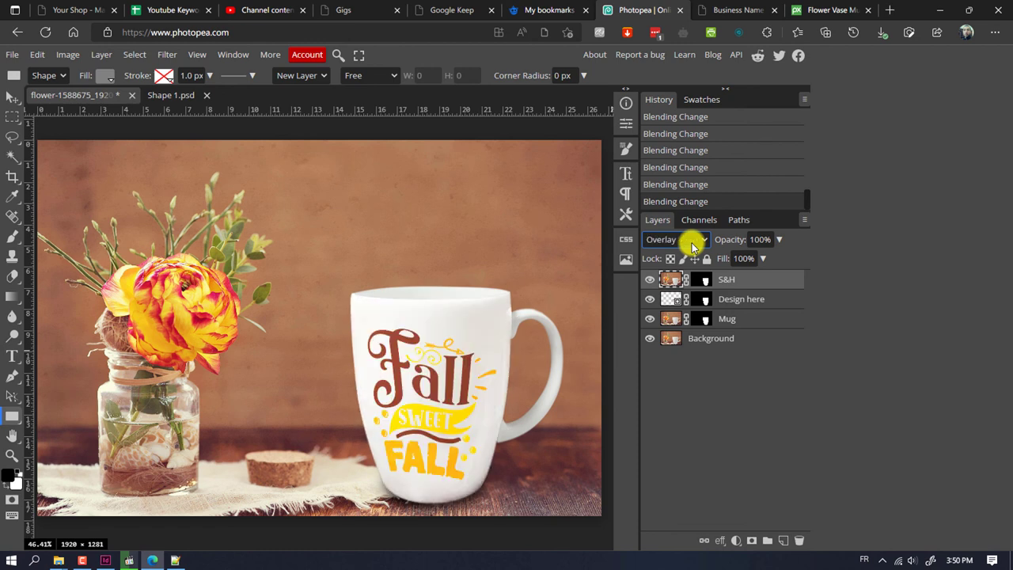
key(Down)
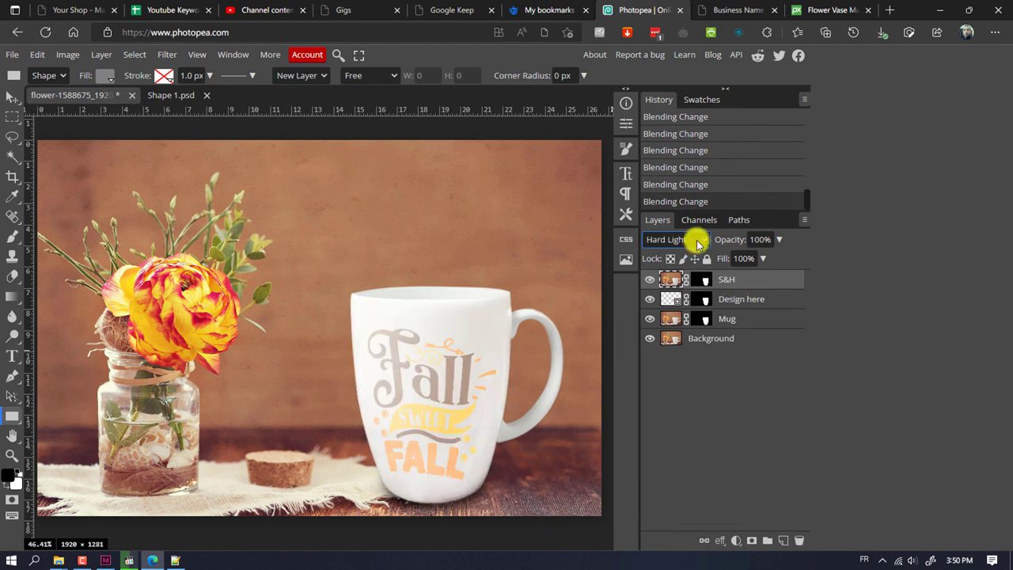
key(Down)
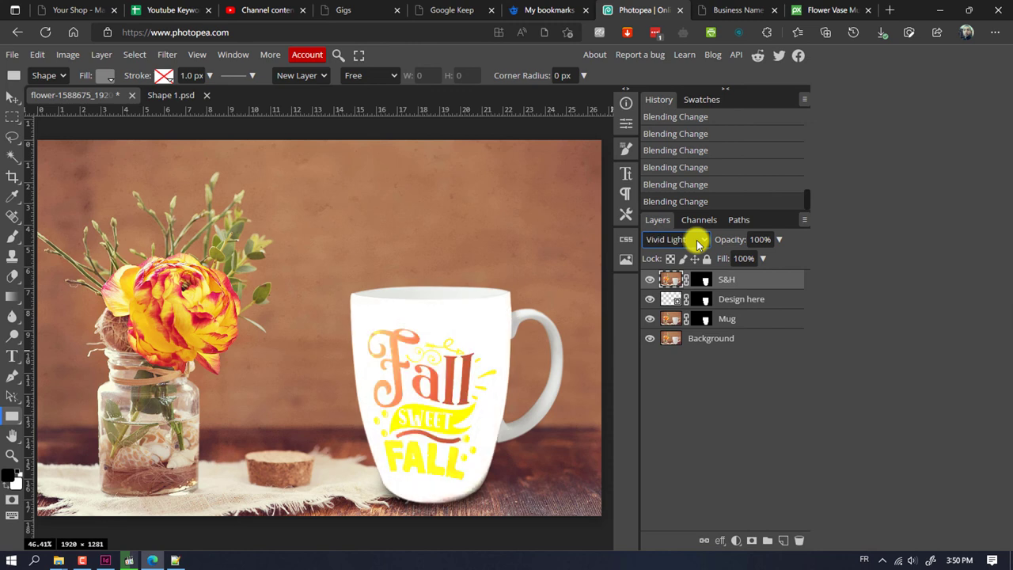
key(Up)
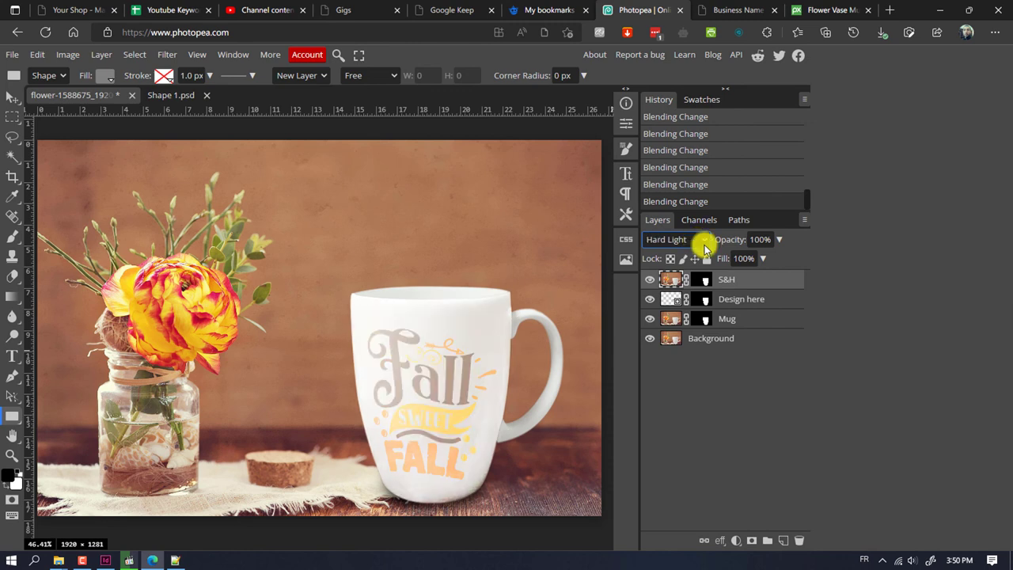
click(778, 239)
drag(778, 257, 758, 262)
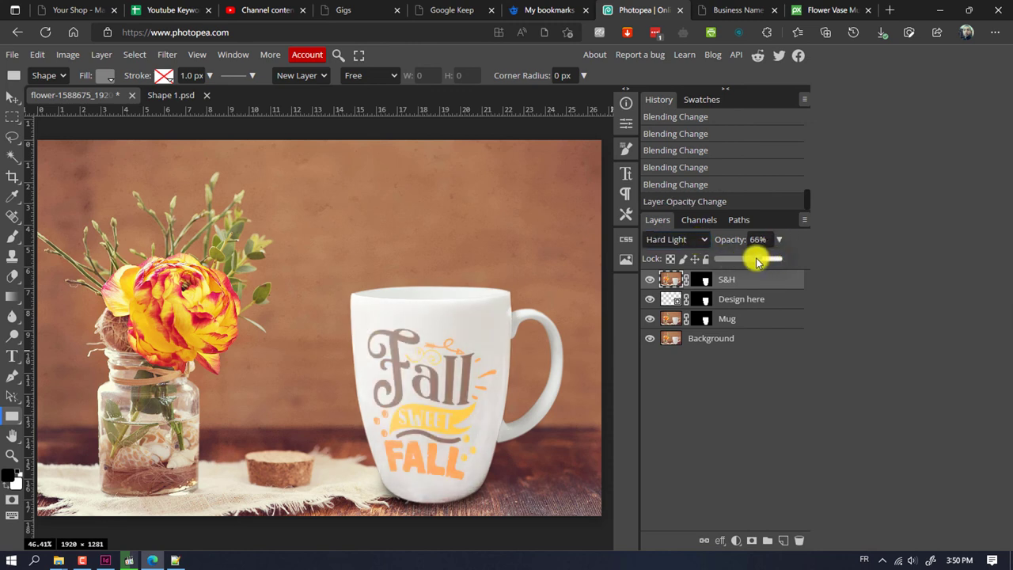